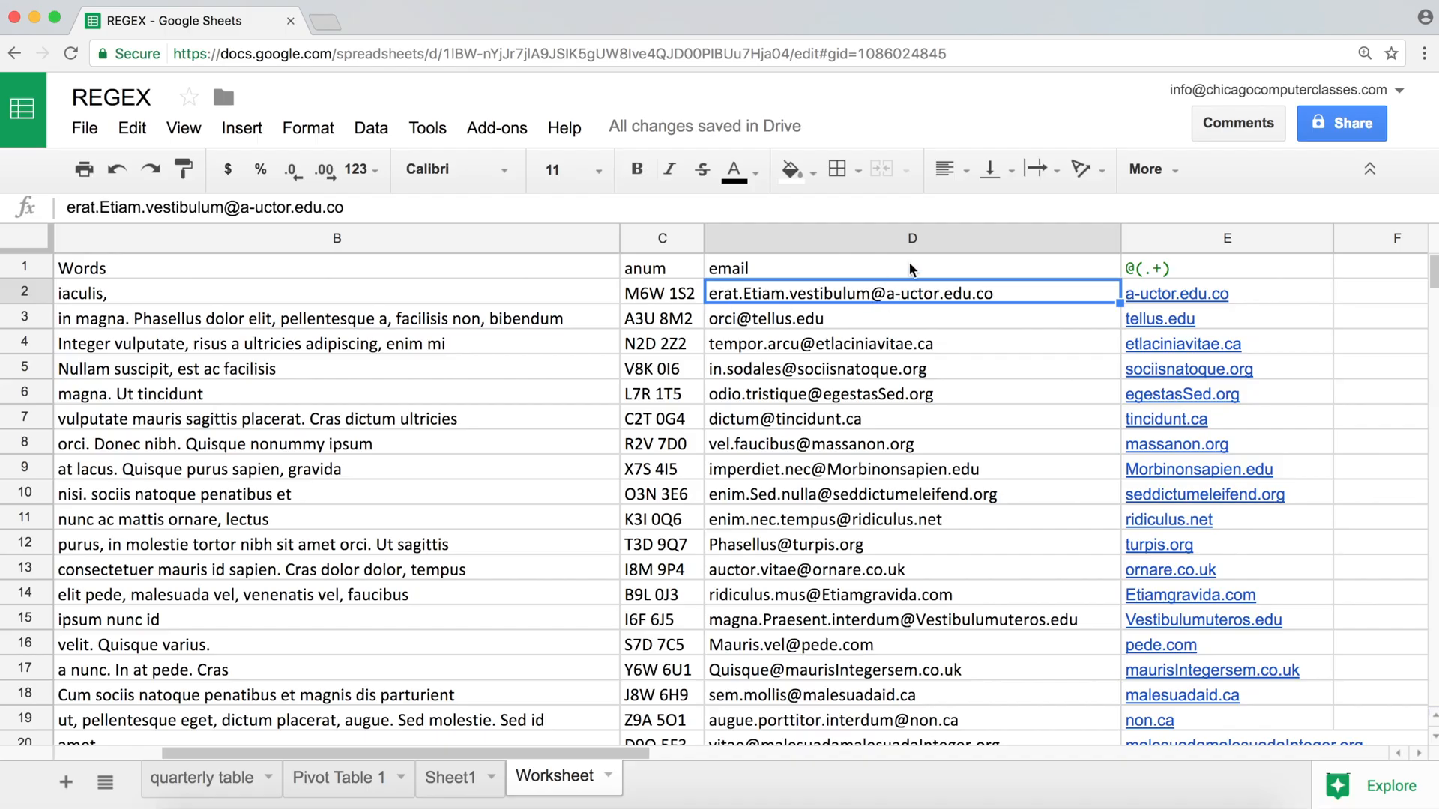
# Step: Add .+ before the @ in the regular expression in cell E1 so it reads .+@(.+)
pyautogui.doubleClick(1128, 268)
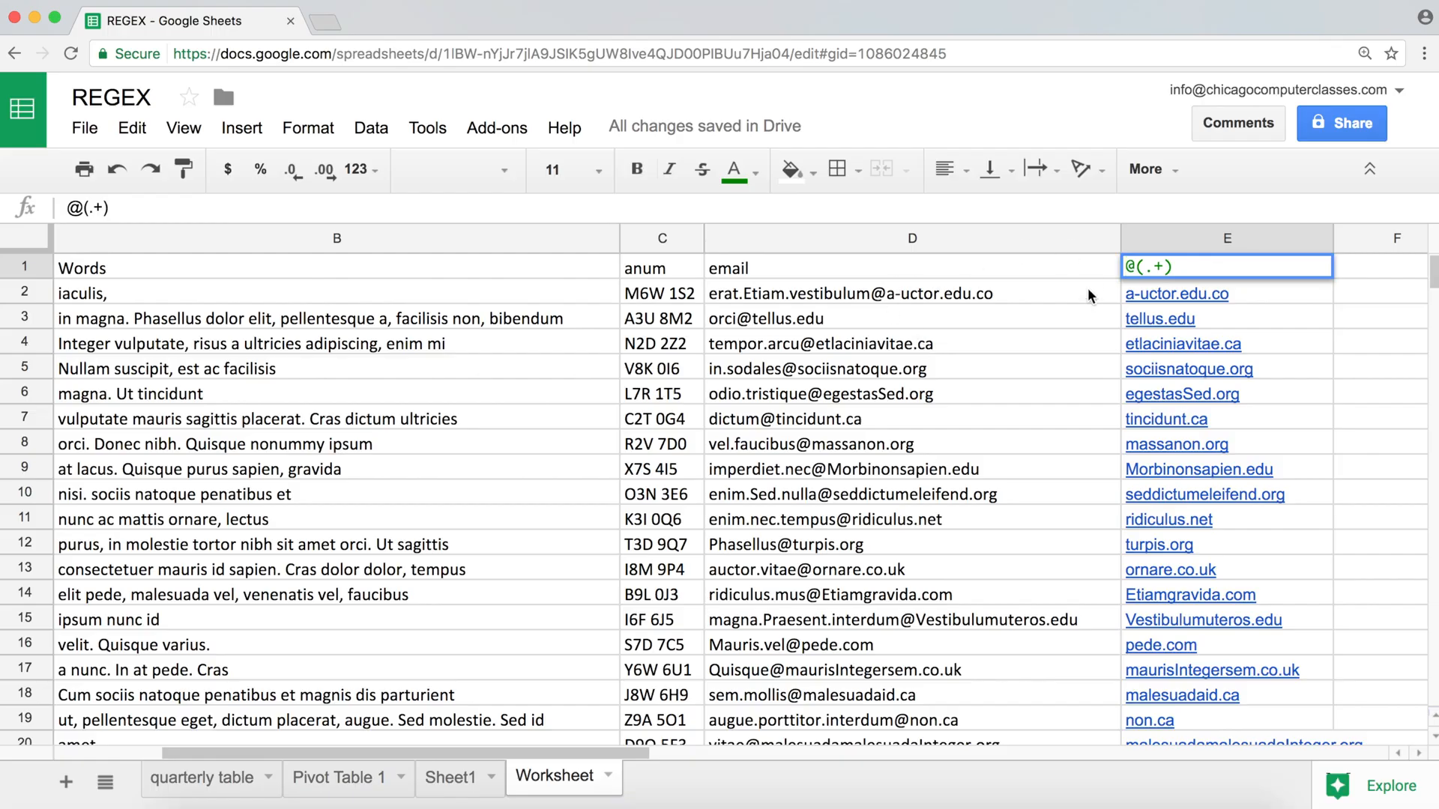
pyautogui.write('.')
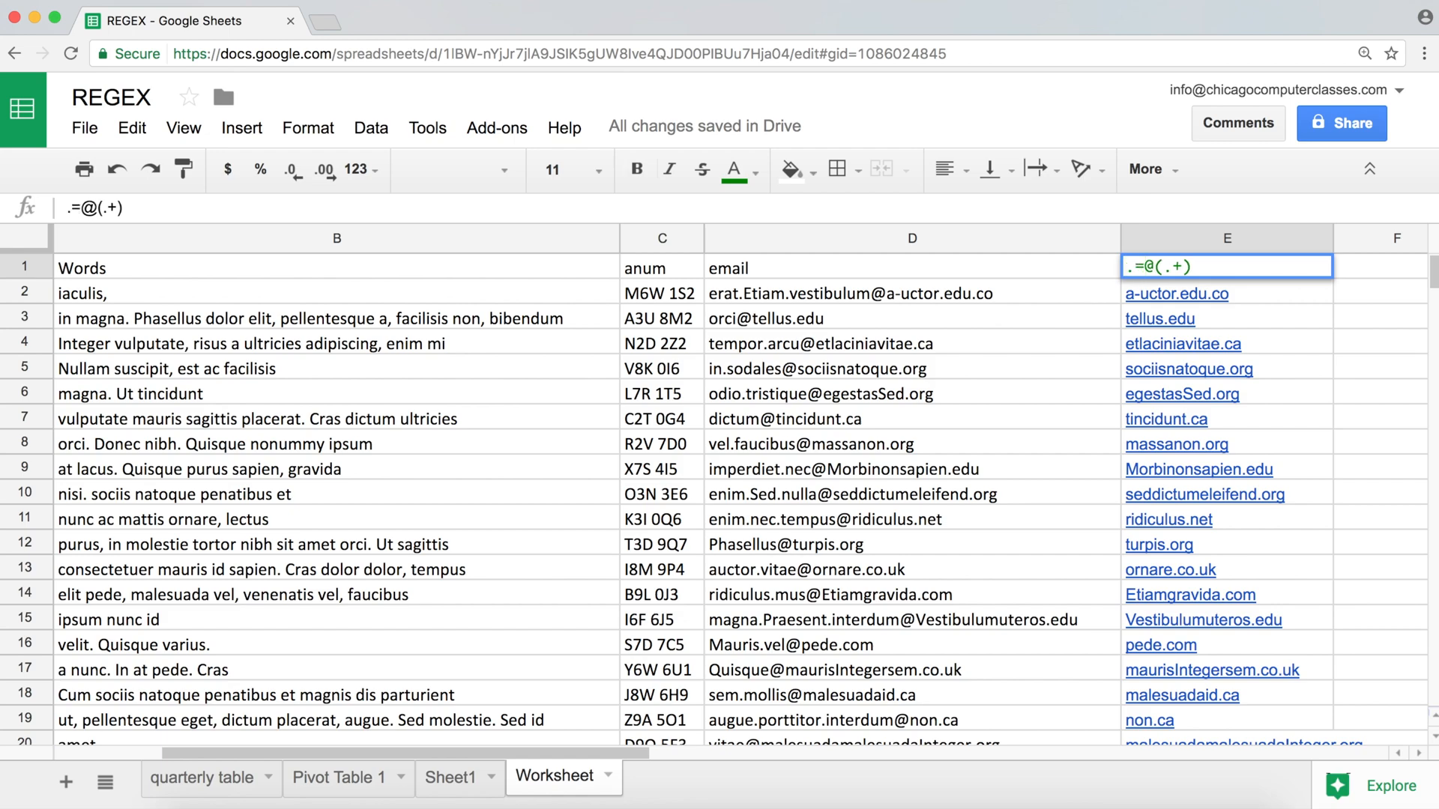
pyautogui.write('+')
pyautogui.press('Return')
pyautogui.click(1192, 258)
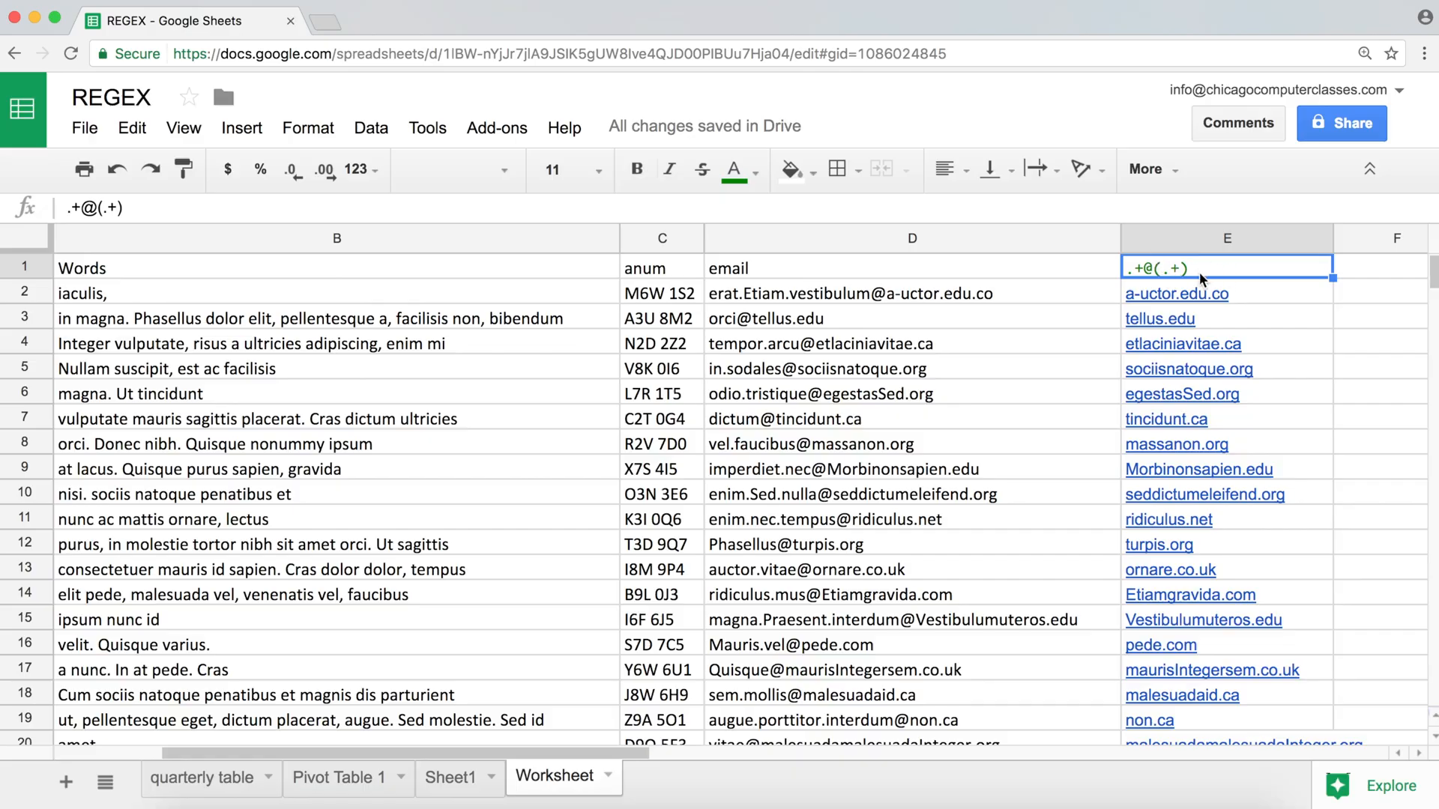
# Step: Wrap the part before the @ in cell E1's pattern in its own capture group, giving (.+)@(.+)
pyautogui.doubleClick(1149, 267)
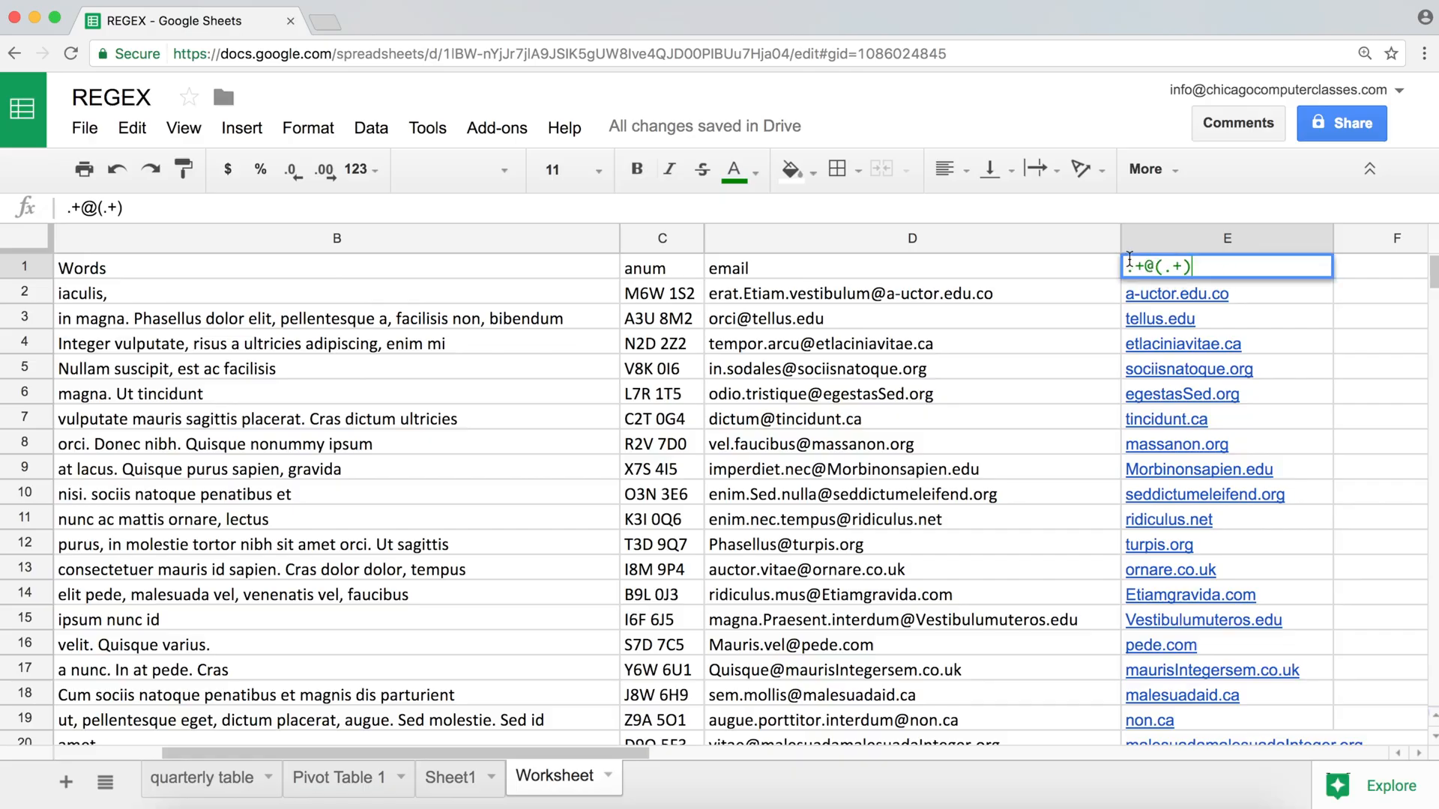
pyautogui.write('(')
pyautogui.press('Right')
pyautogui.press('Right')
pyautogui.write(')')
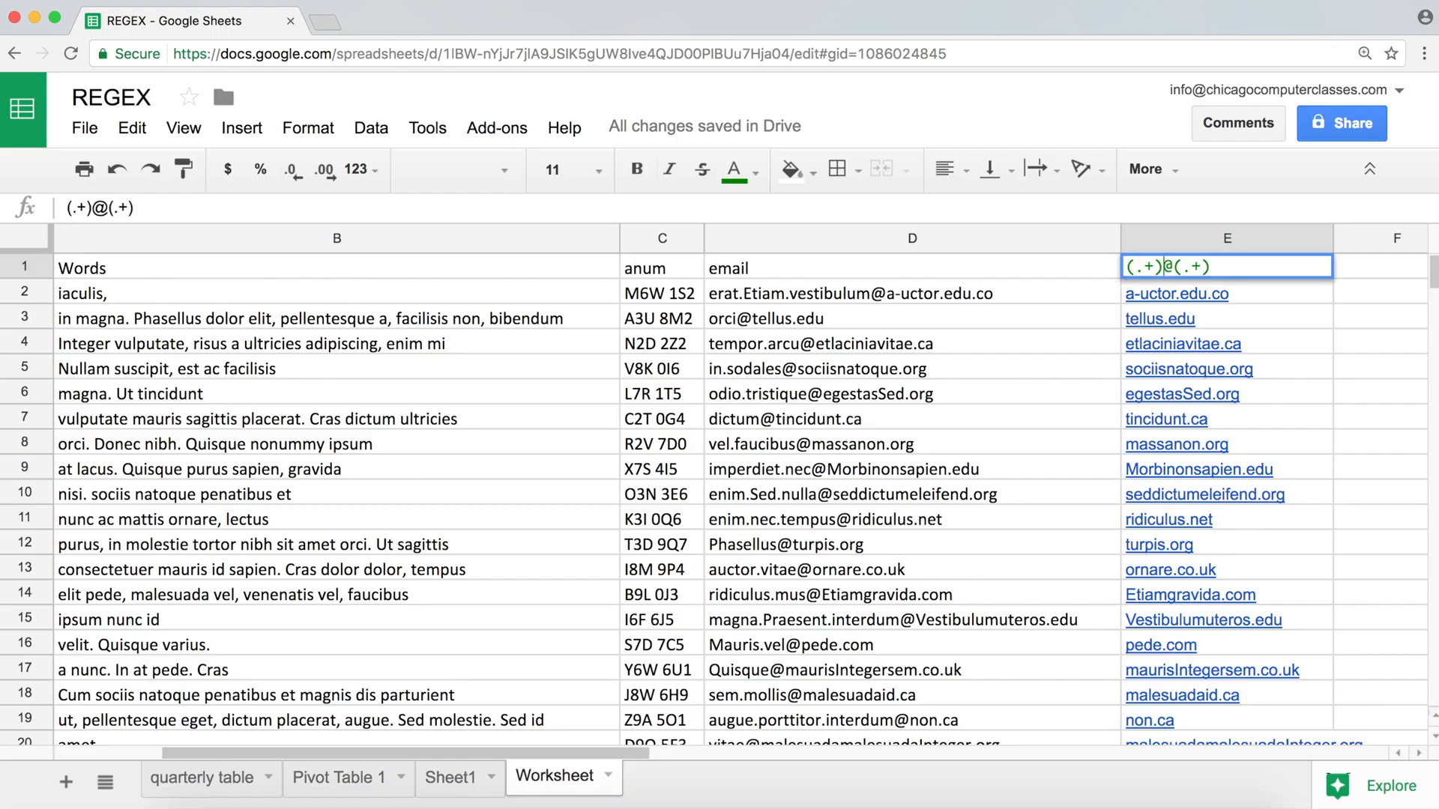
pyautogui.click(1165, 271)
pyautogui.moveTo(1126, 267)
pyautogui.mouseDown()
pyautogui.moveTo(1234, 263)
pyautogui.moveTo(1115, 277)
pyautogui.mouseUp()
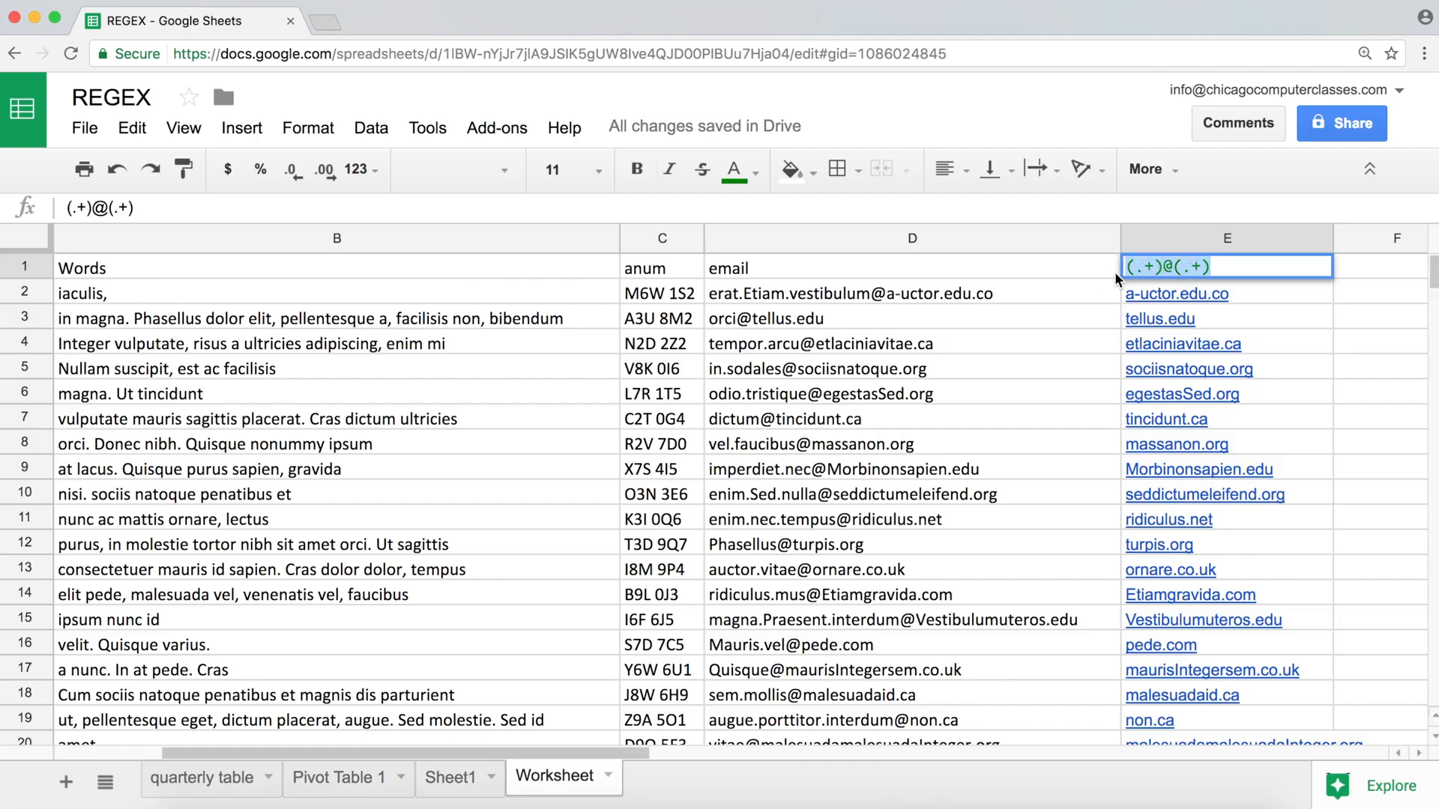
pyautogui.click(1233, 268)
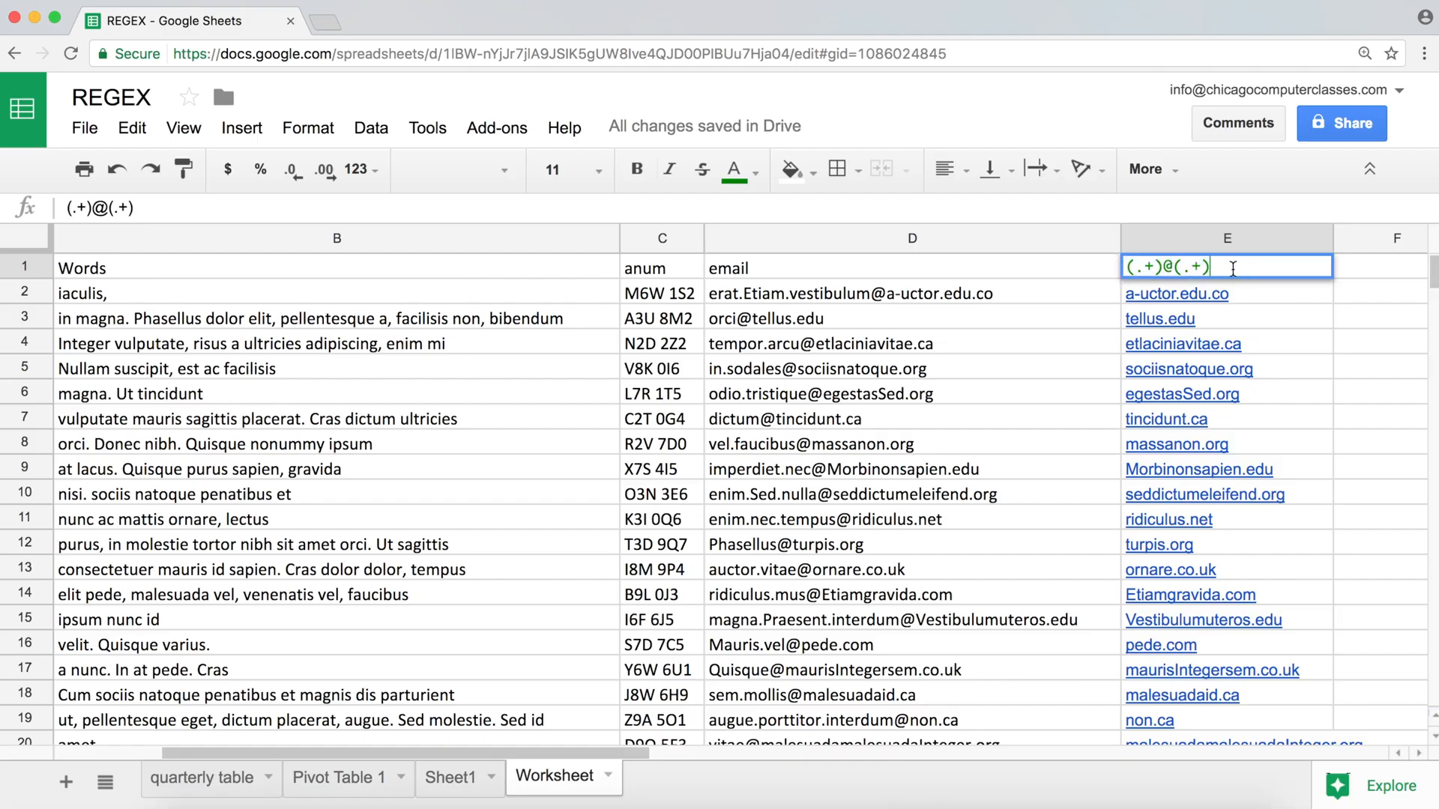
pyautogui.press('Return')
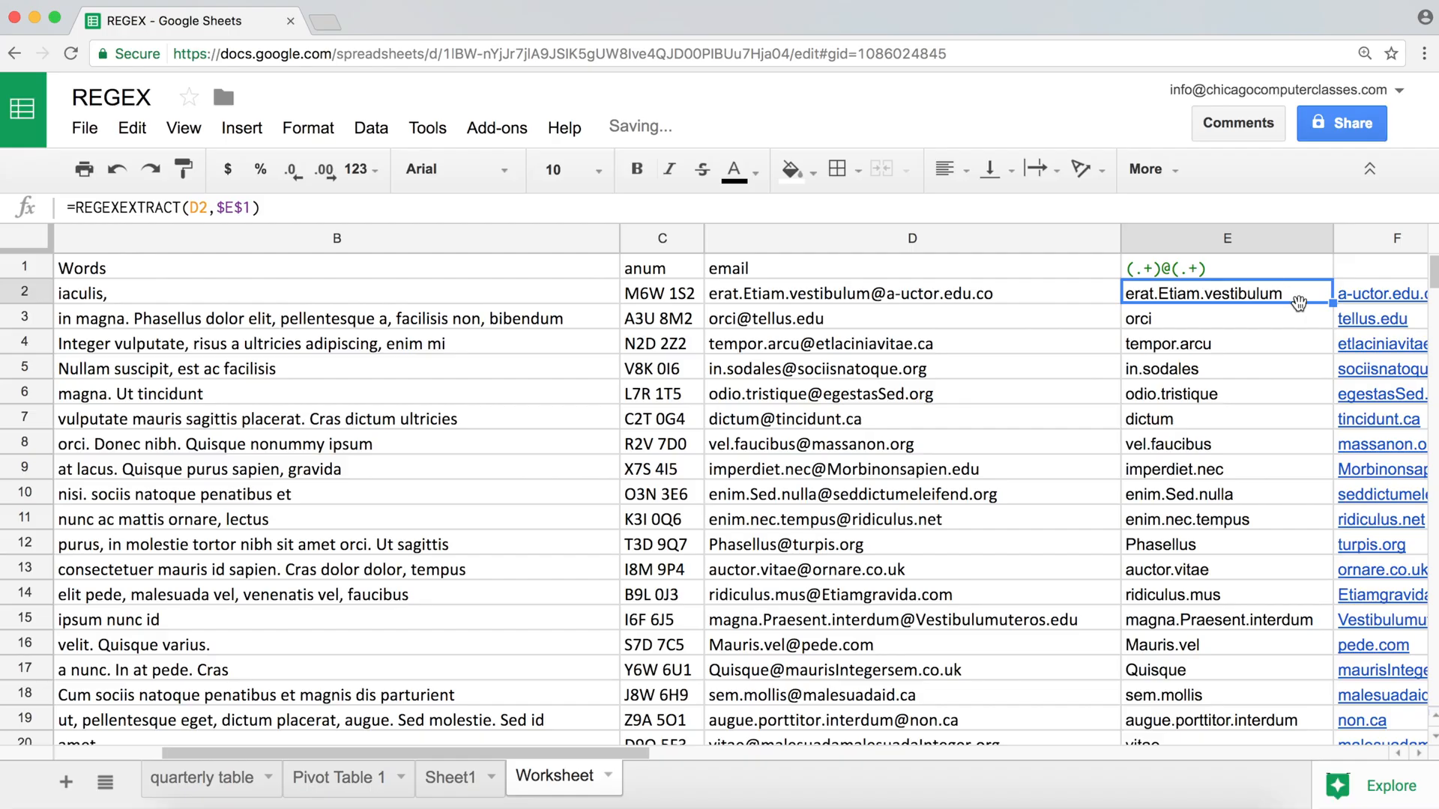
# Step: Narrow column E to roughly the width of the extracted email usernames
pyautogui.moveTo(1333, 238); pyautogui.dragTo(1290, 238)
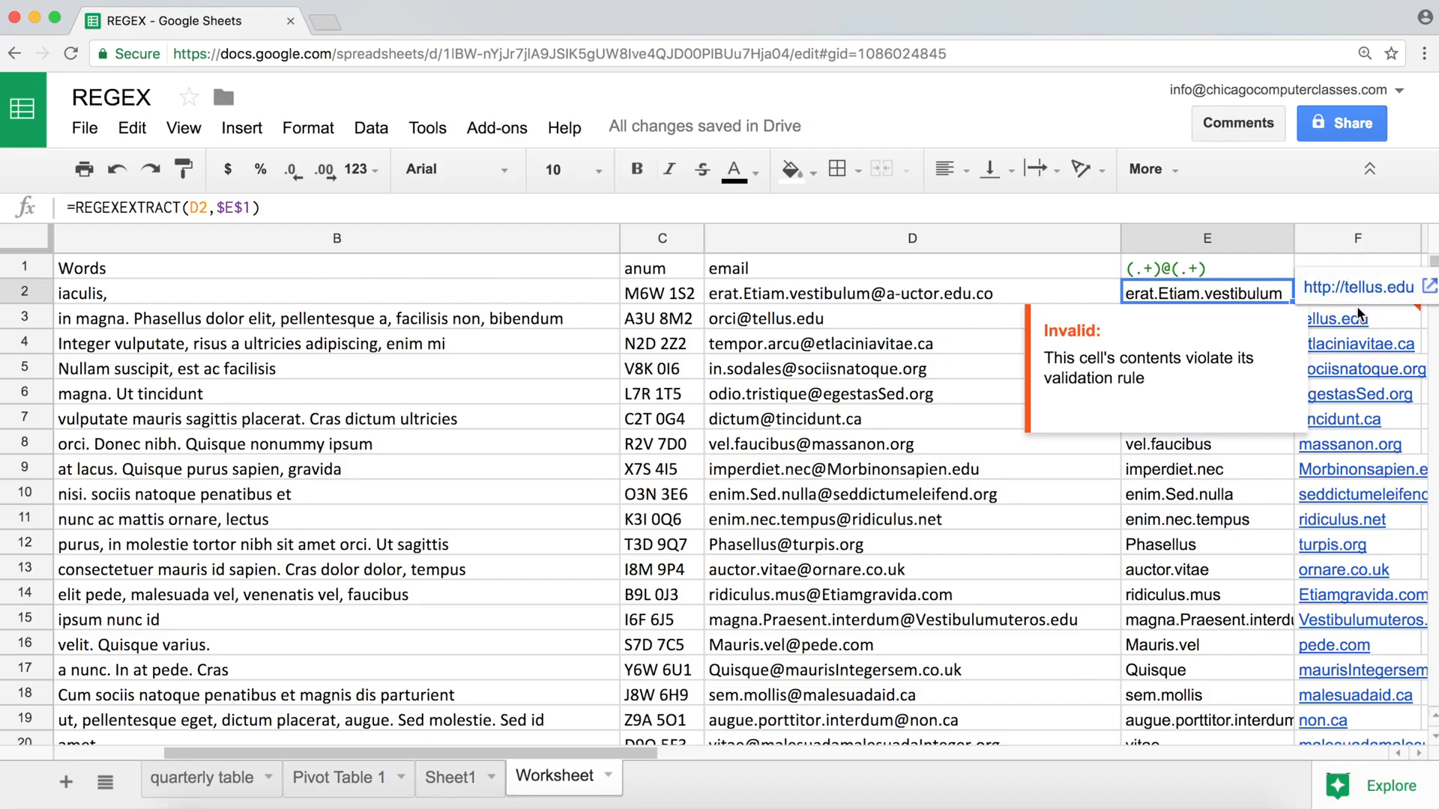
pyautogui.click(1221, 442)
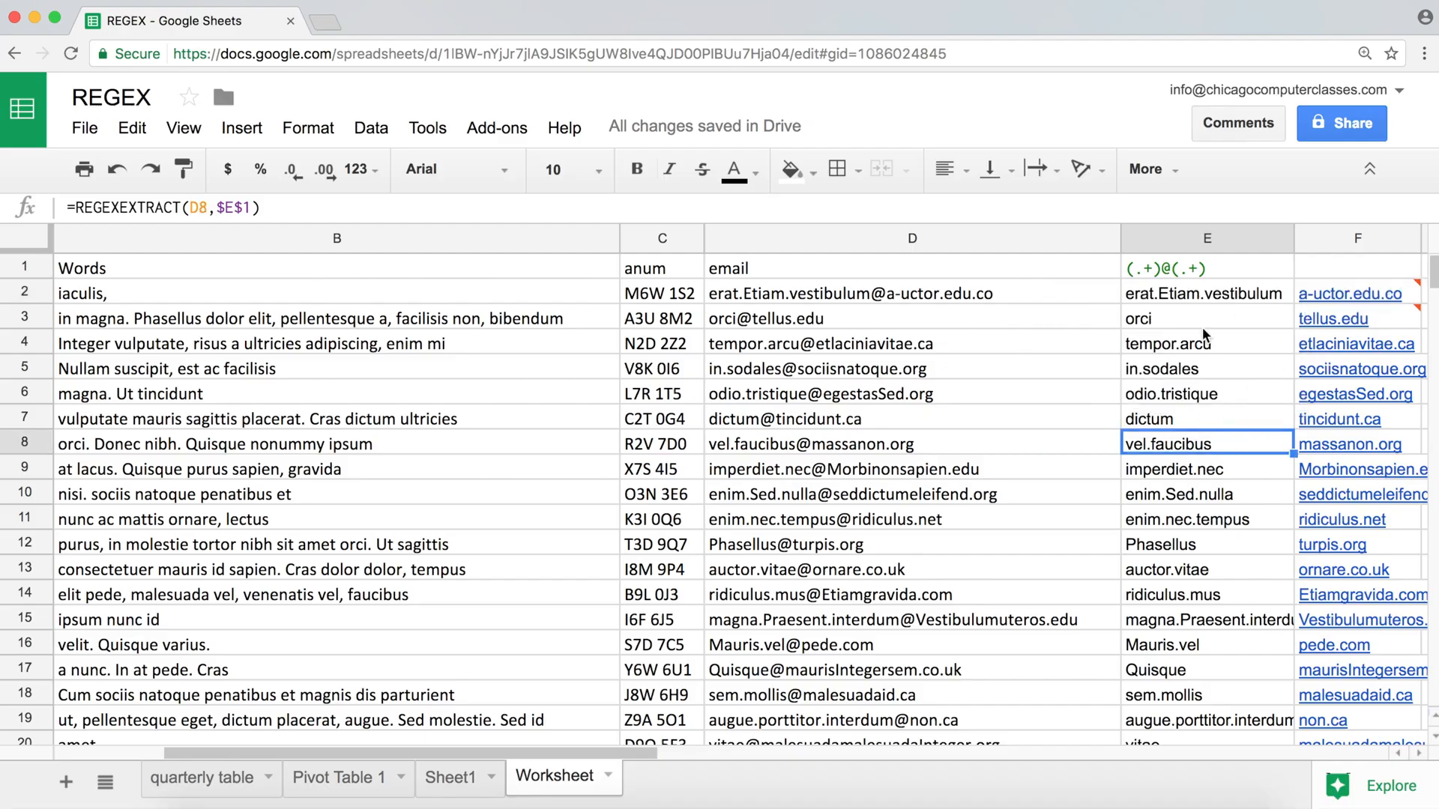
# Step: Replace the whole regular expression in cell E1 with a single @ character
pyautogui.click(1208, 267)
pyautogui.doubleClick(1171, 264)
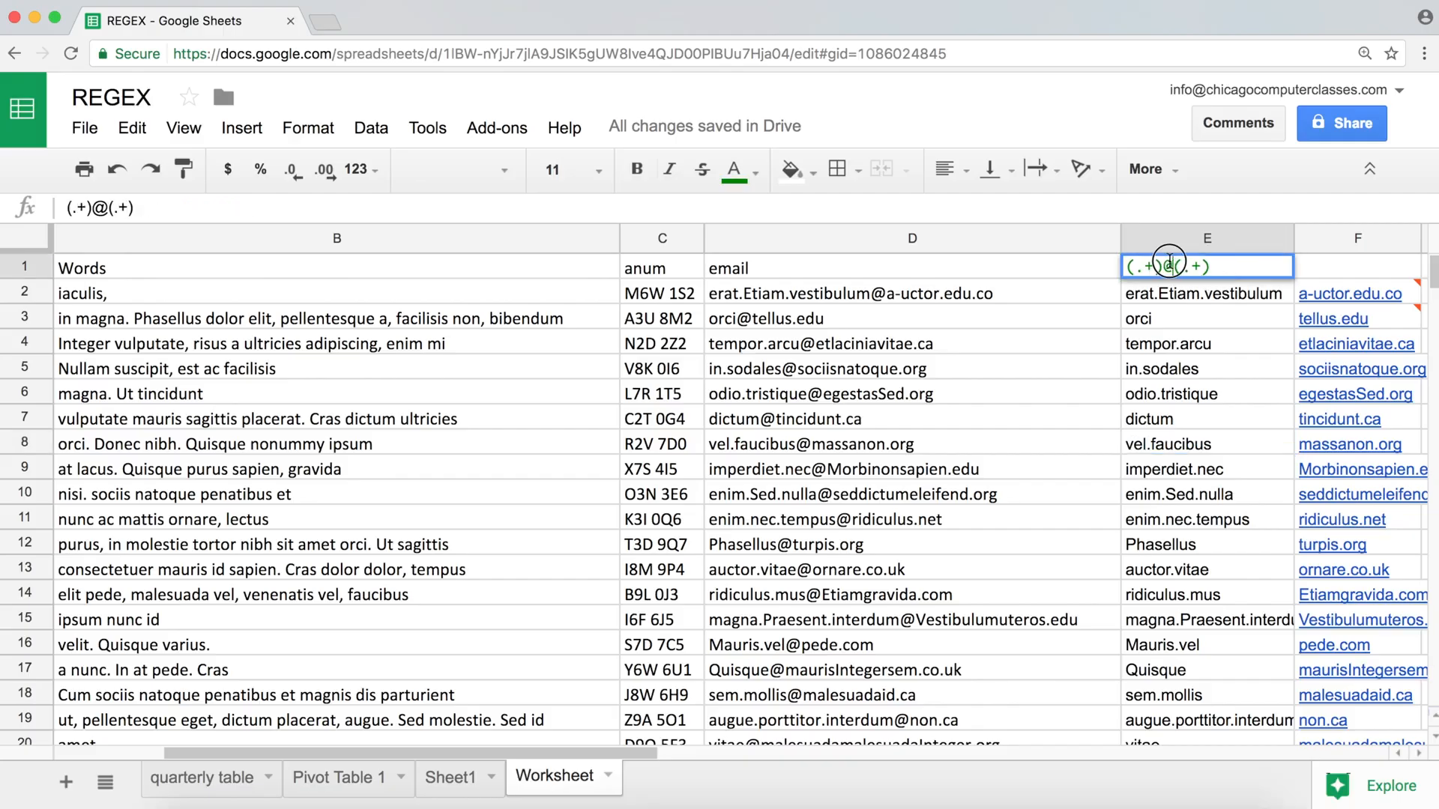
pyautogui.moveTo(1162, 266); pyautogui.dragTo(1177, 266)
pyautogui.click(1237, 268)
pyautogui.moveTo(1226, 270); pyautogui.dragTo(1106, 255)
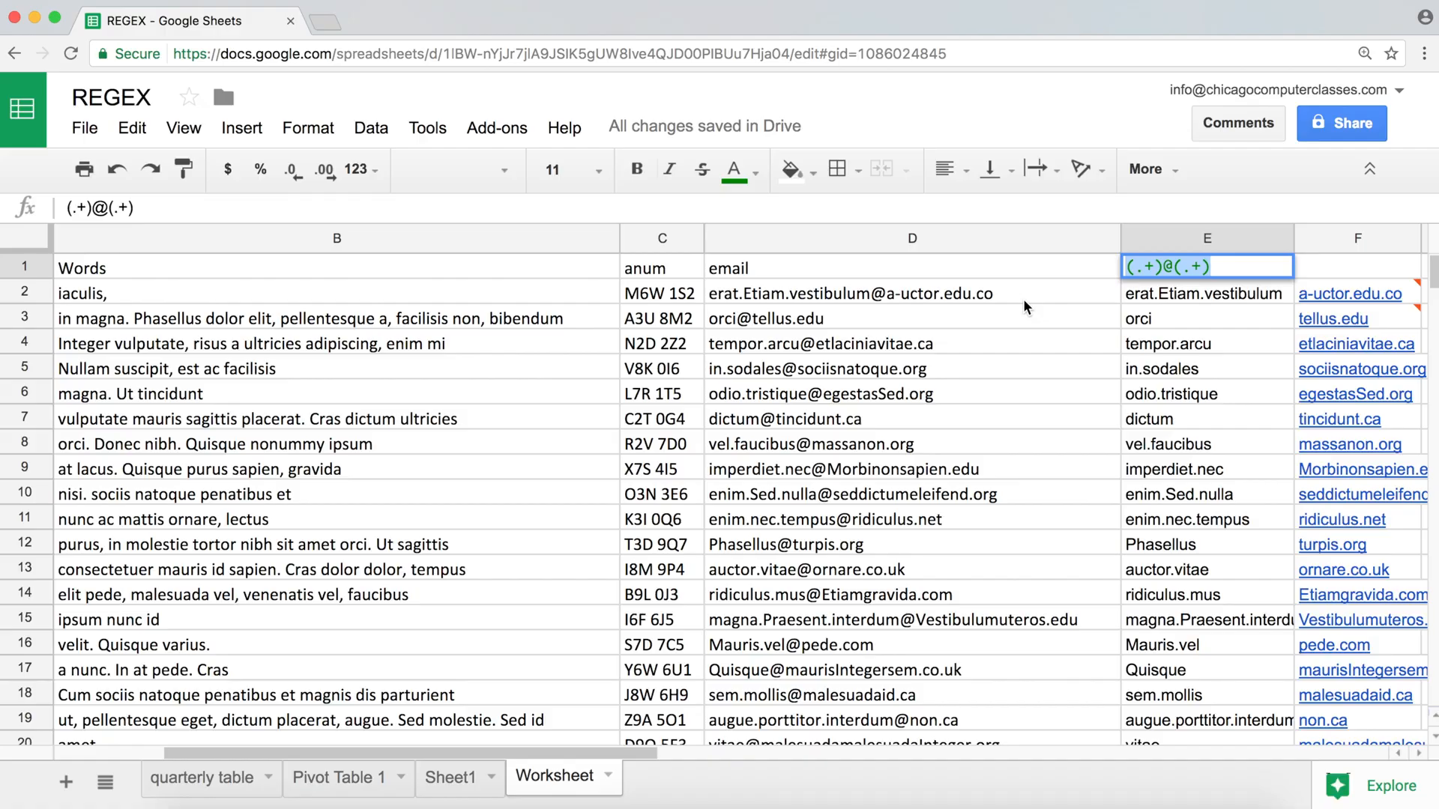
pyautogui.write('@')
pyautogui.press('Return')
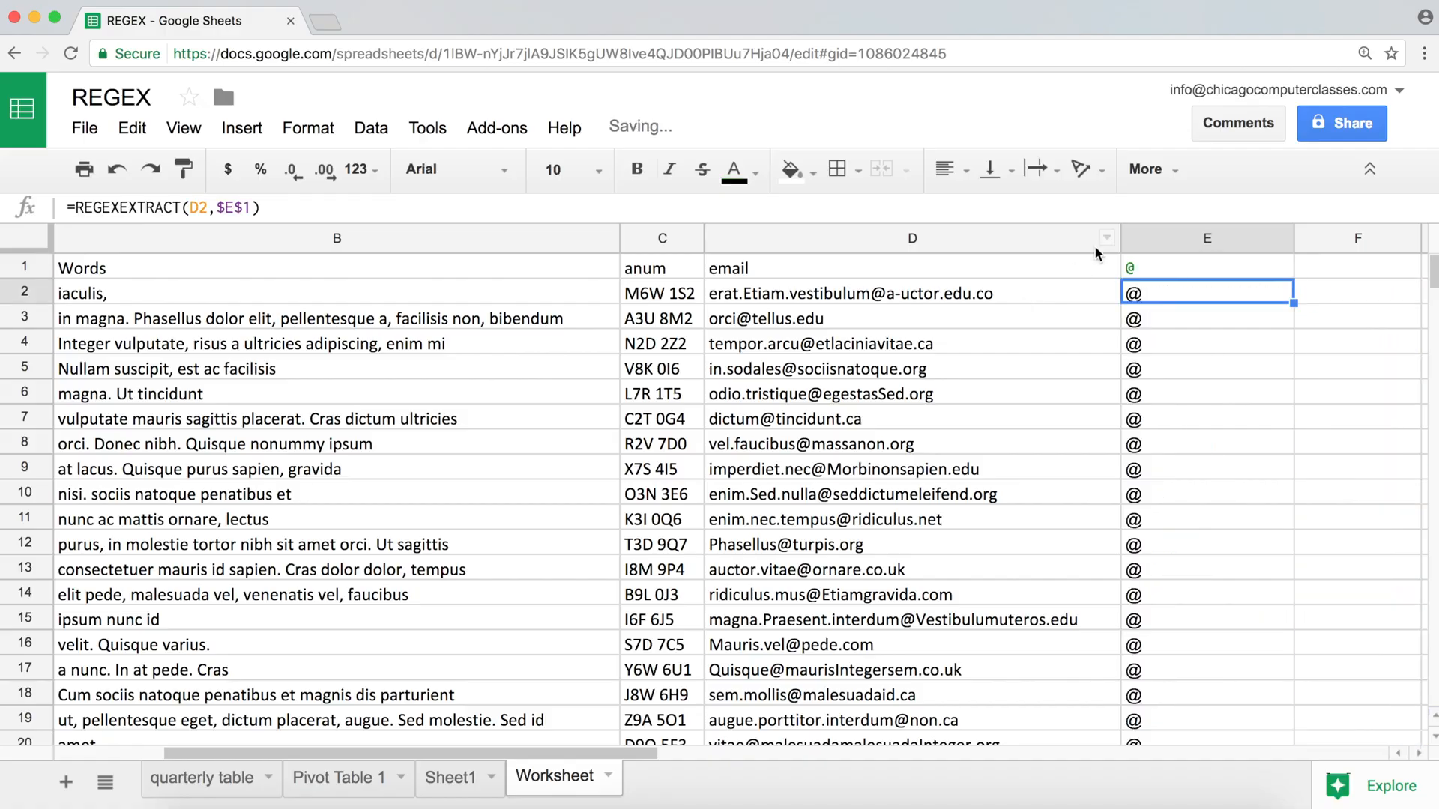
# Step: Extend the pattern in cell E1 with a bracketed character set so it reads @[abc123]
pyautogui.click(1174, 268)
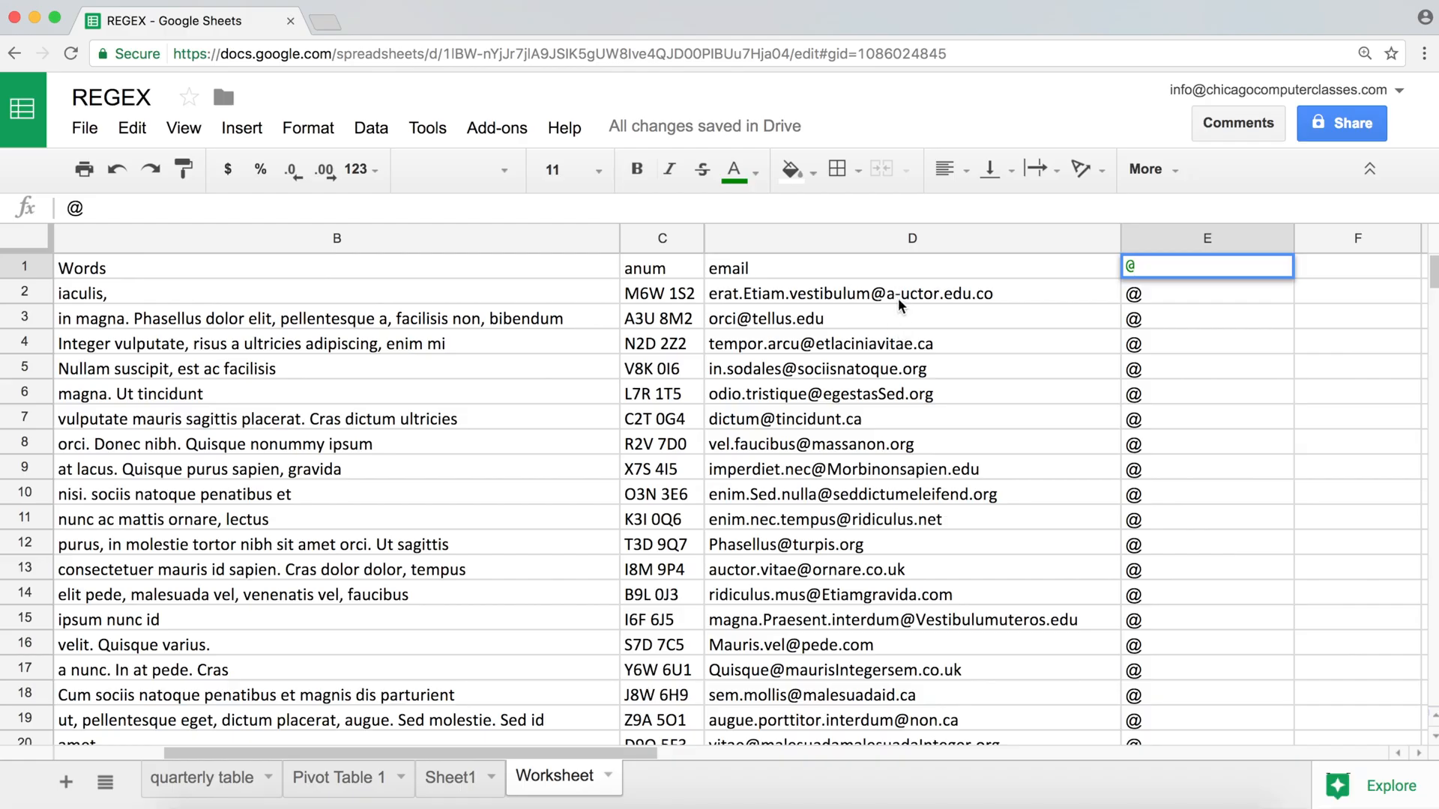
pyautogui.write('\\w')
pyautogui.press('BackSpace')
pyautogui.press('BackSpace')
pyautogui.write('[]')
pyautogui.moveTo(1174, 267); pyautogui.dragTo(1135, 266)
pyautogui.click(1148, 266)
pyautogui.write('abc123')
pyautogui.moveTo(1137, 268); pyautogui.dragTo(1200, 267)
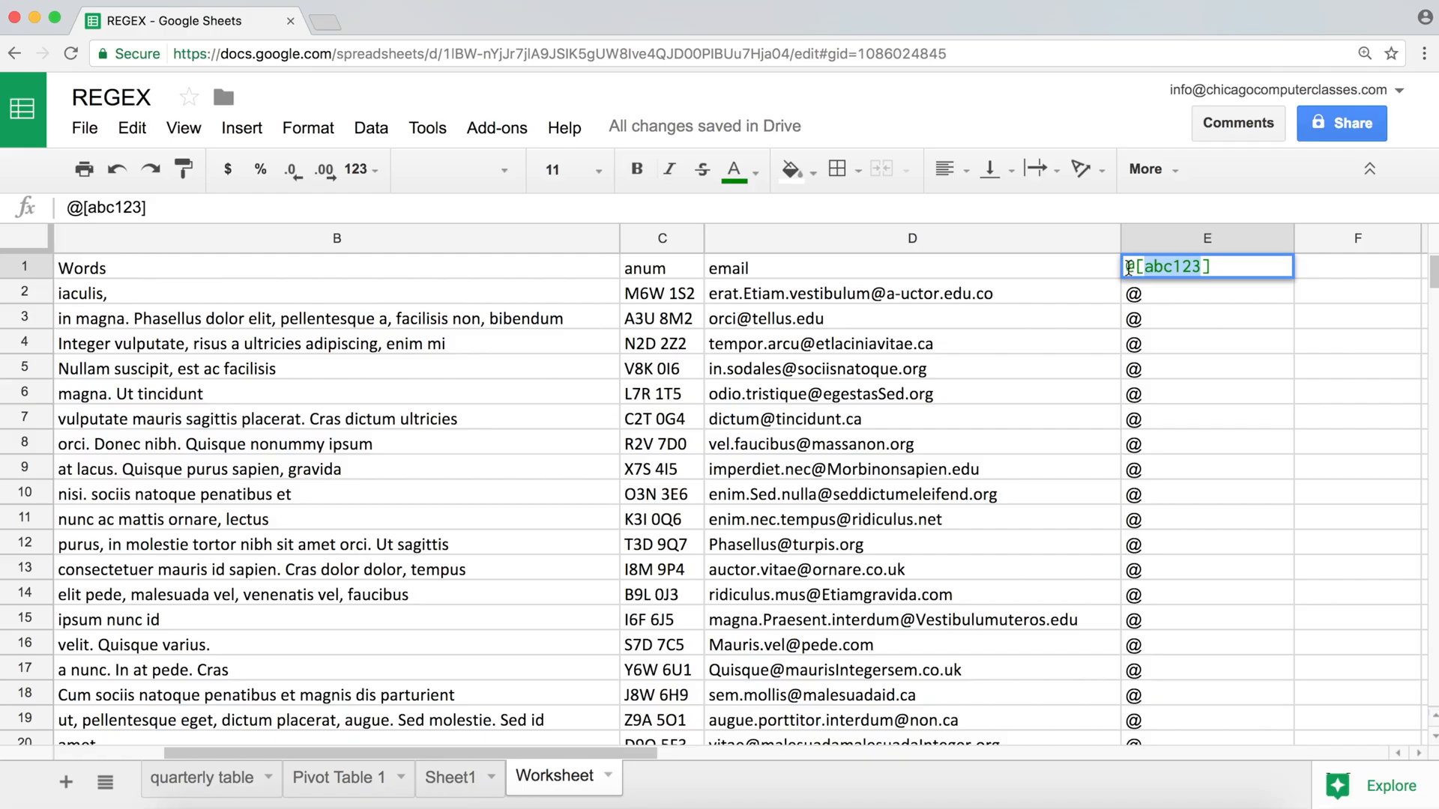
pyautogui.press('Return')
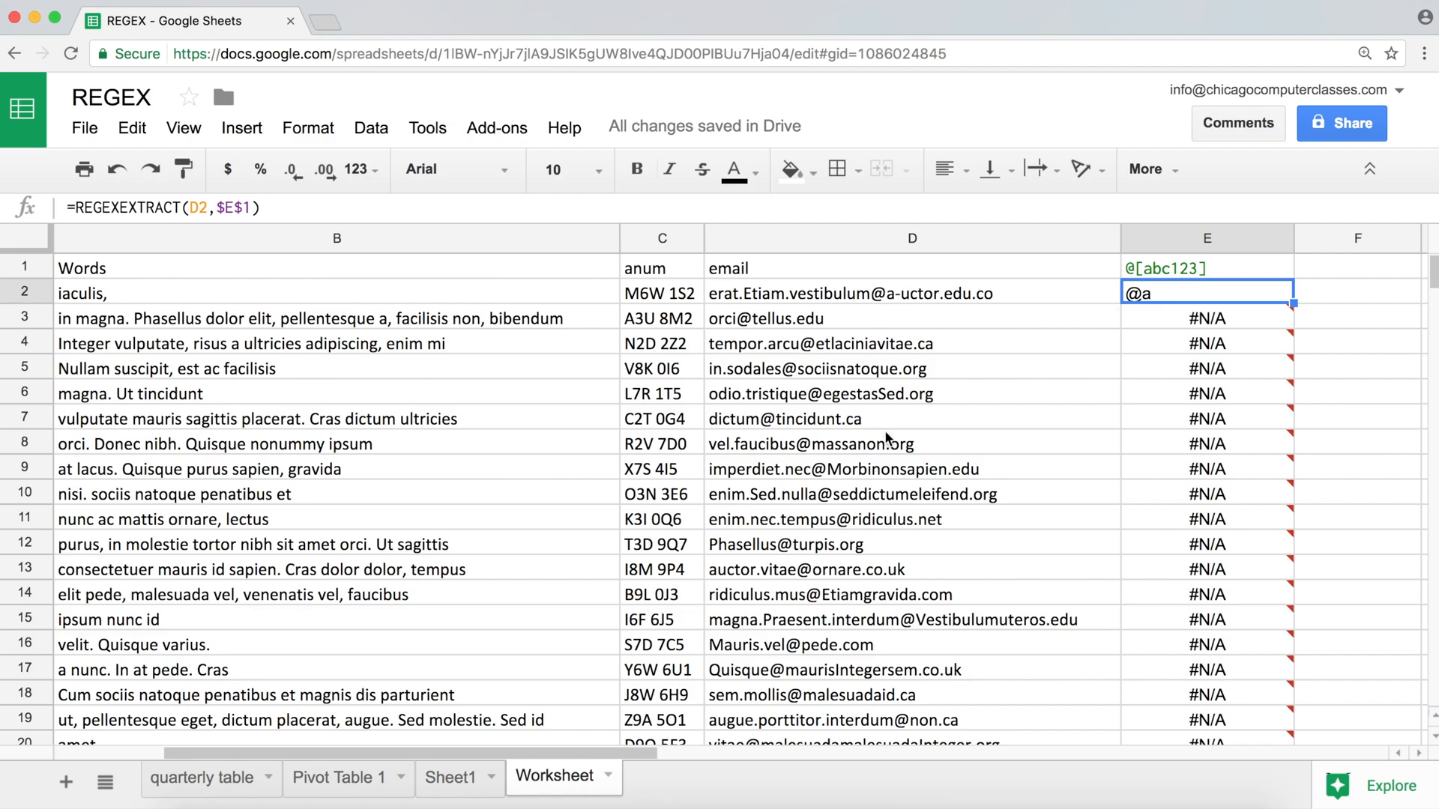
# Step: Examine the extraction results in column E down to the last row, comparing them with the email addresses in column D
pyautogui.scroll(-5, 884, 430)
pyautogui.scroll(-5, 884, 430)
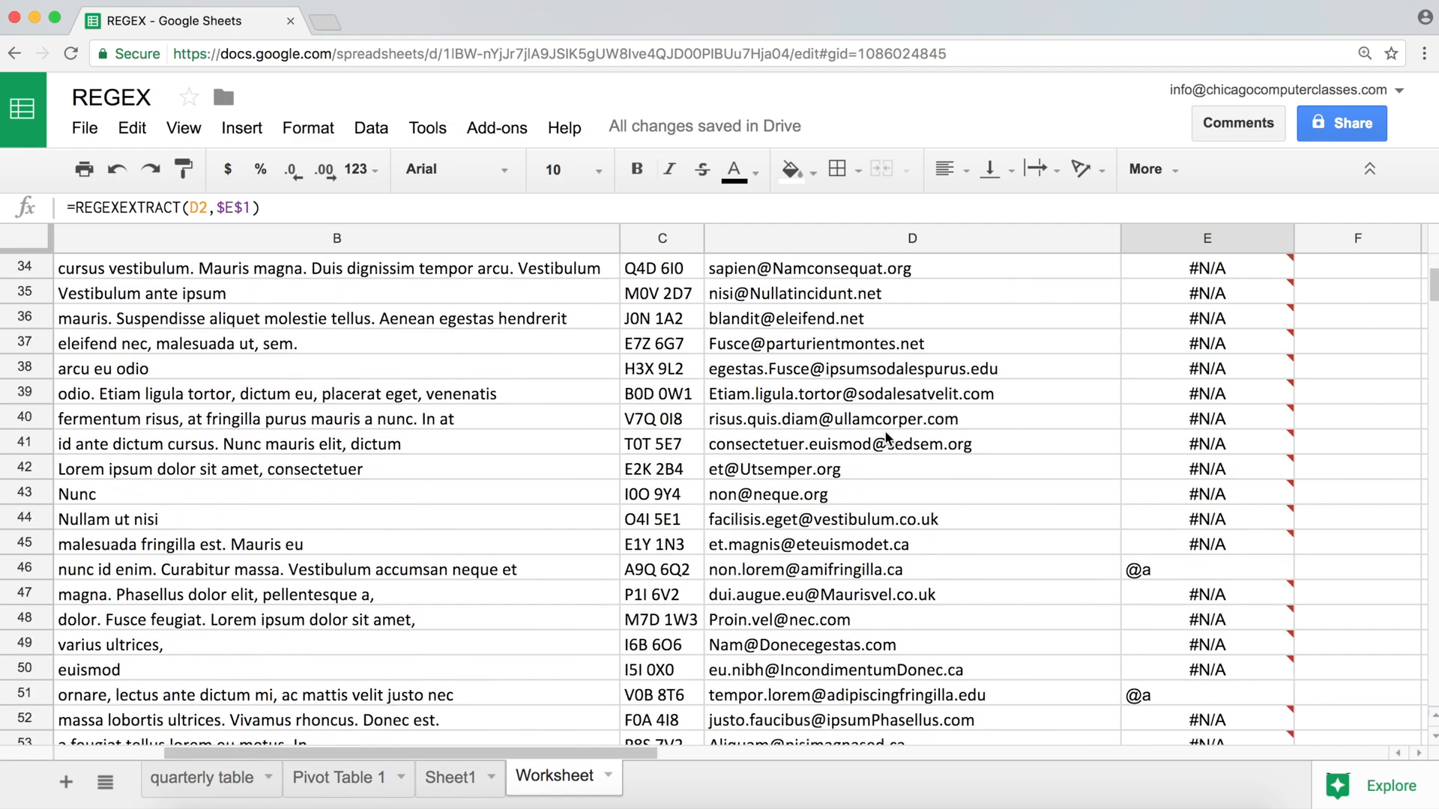
pyautogui.scroll(-4, 999, 555)
pyautogui.scroll(-3, 1000, 564)
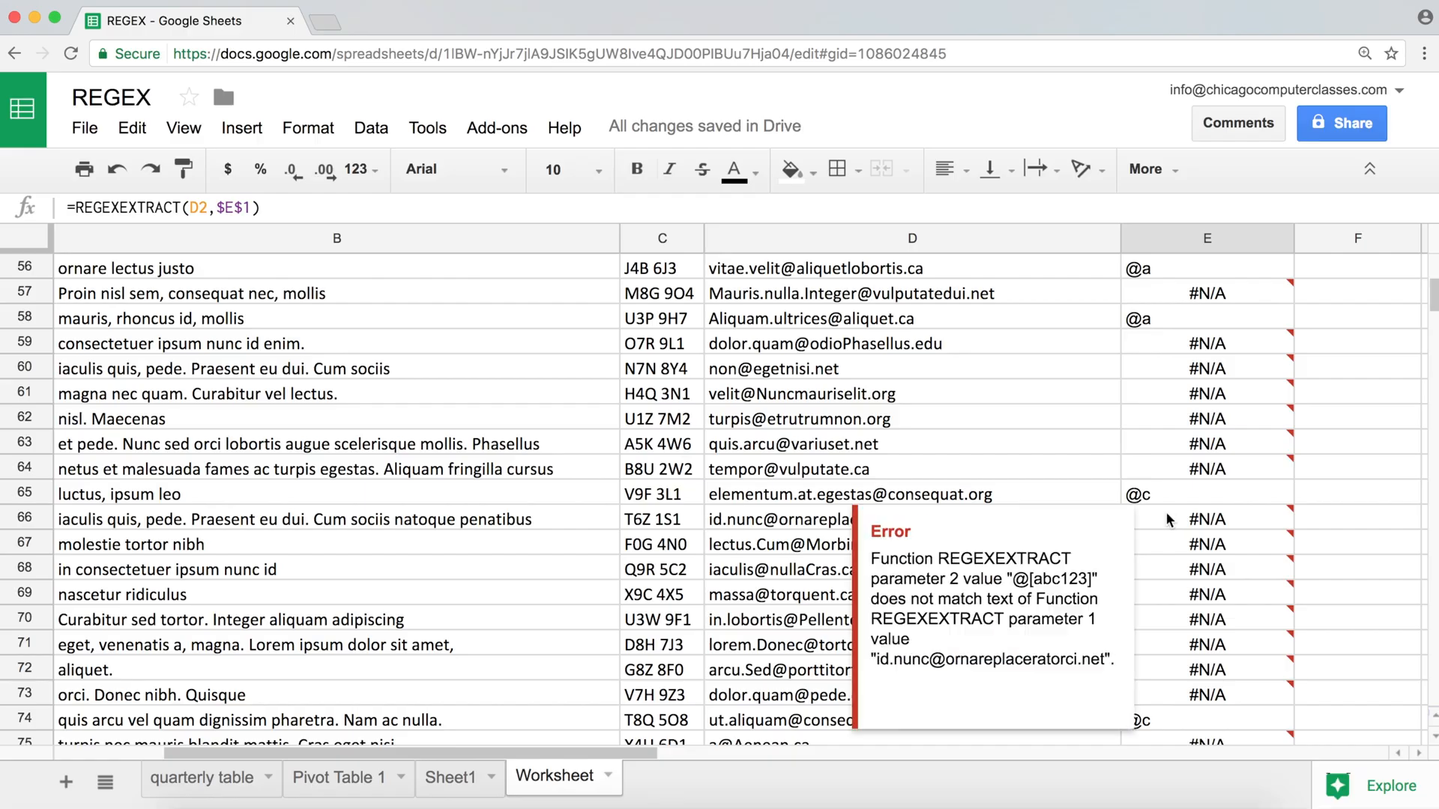
pyautogui.scroll(-6, 1166, 519)
pyautogui.scroll(-5, 1166, 514)
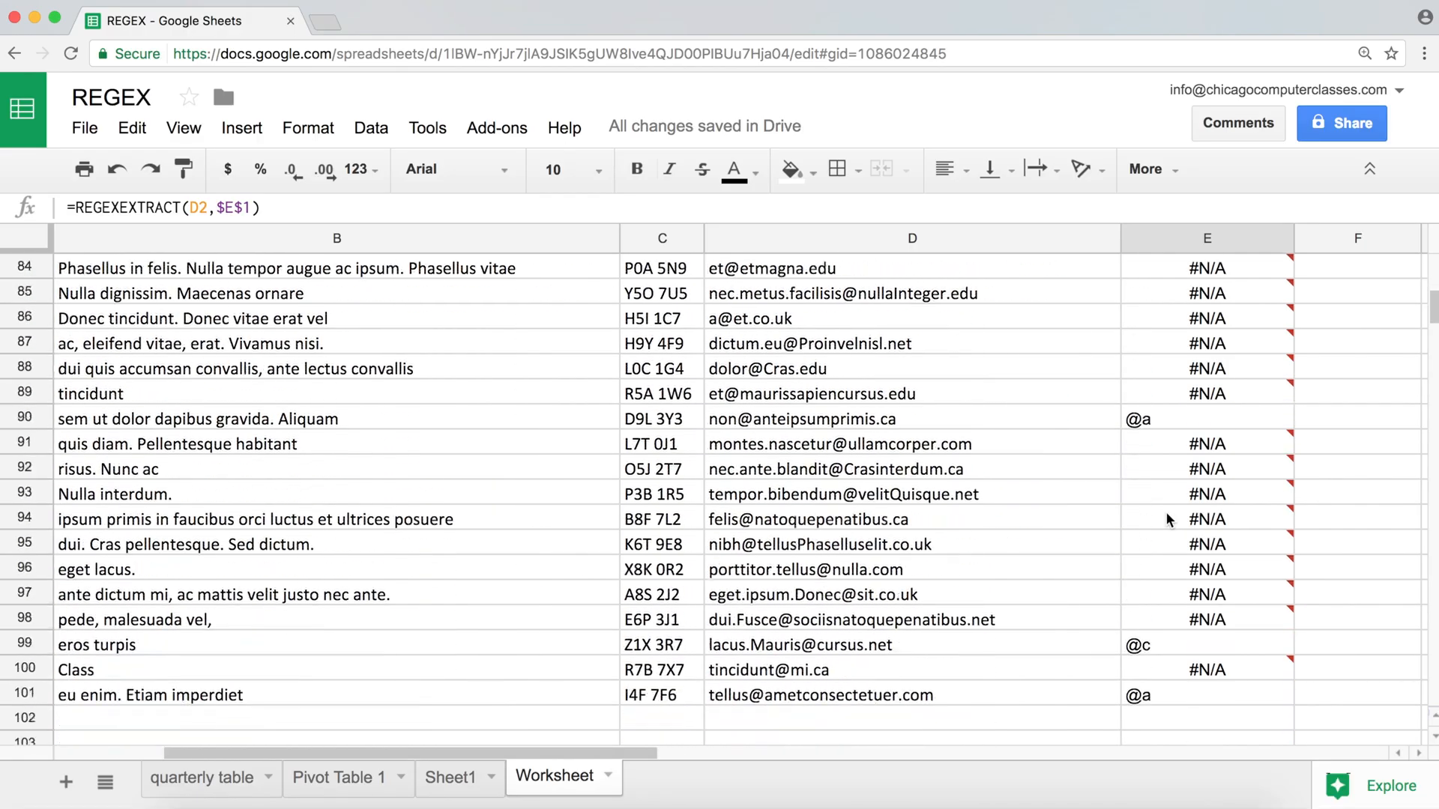
pyautogui.scroll(20, 1160, 496)
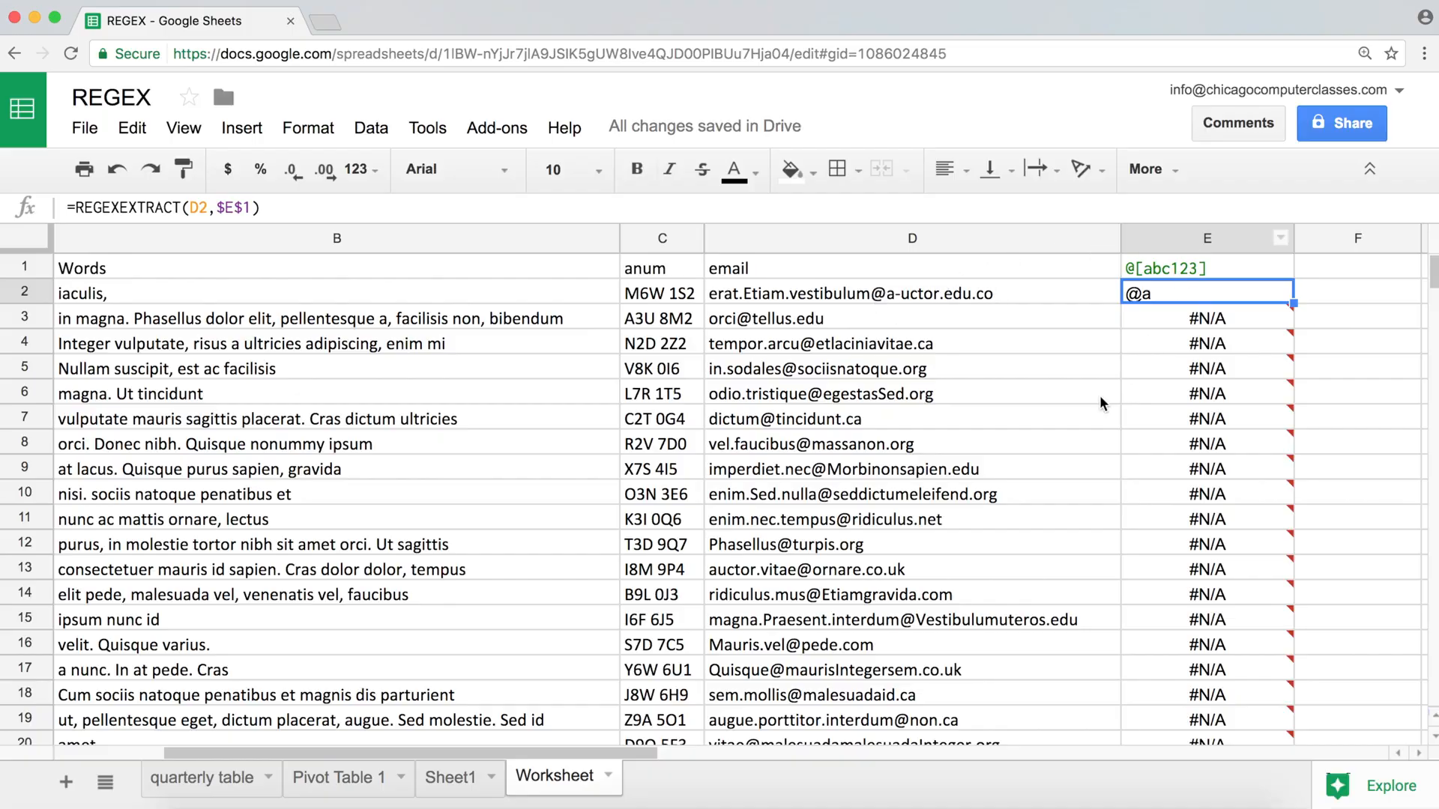
pyautogui.scroll(-15, 1100, 402)
pyautogui.scroll(15, 1099, 402)
# Step: Add a + quantifier to the end of cell E1's pattern so it reads @[abc123]+
pyautogui.doubleClick(1223, 261)
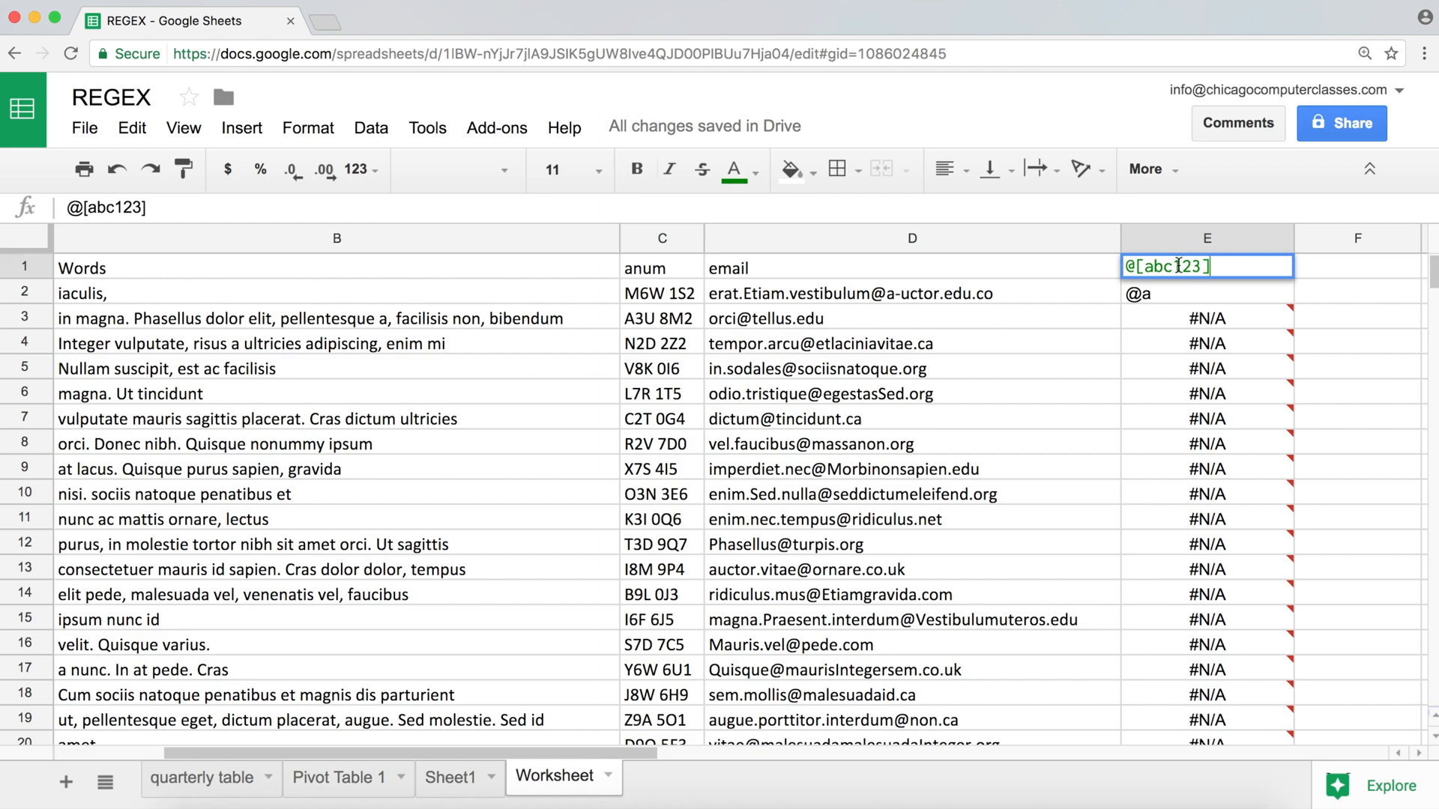
pyautogui.write('+')
pyautogui.press('Return')
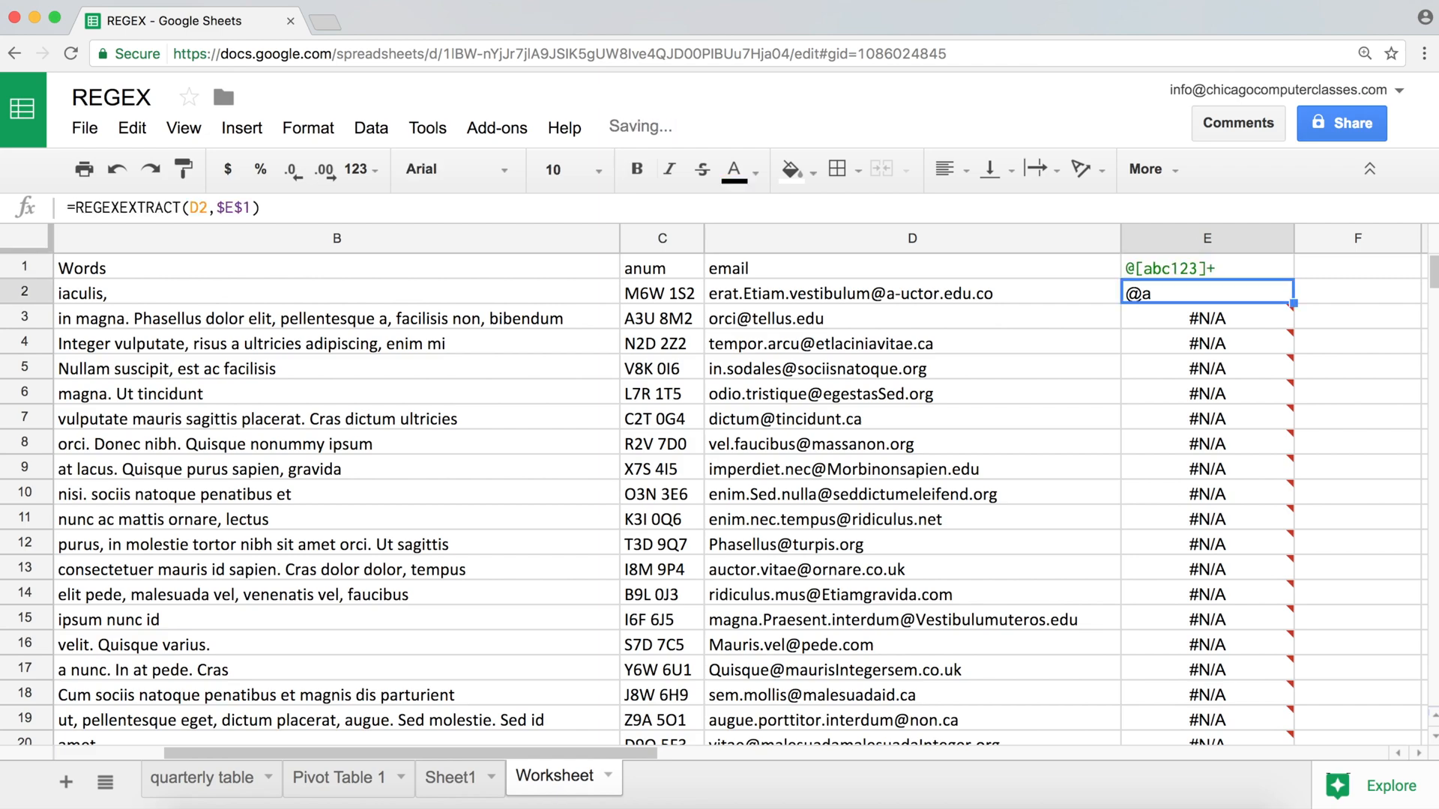
# Step: Examine which characters after the @ are extracted in column E by checking row 2 and the rows further down
pyautogui.click(1229, 267)
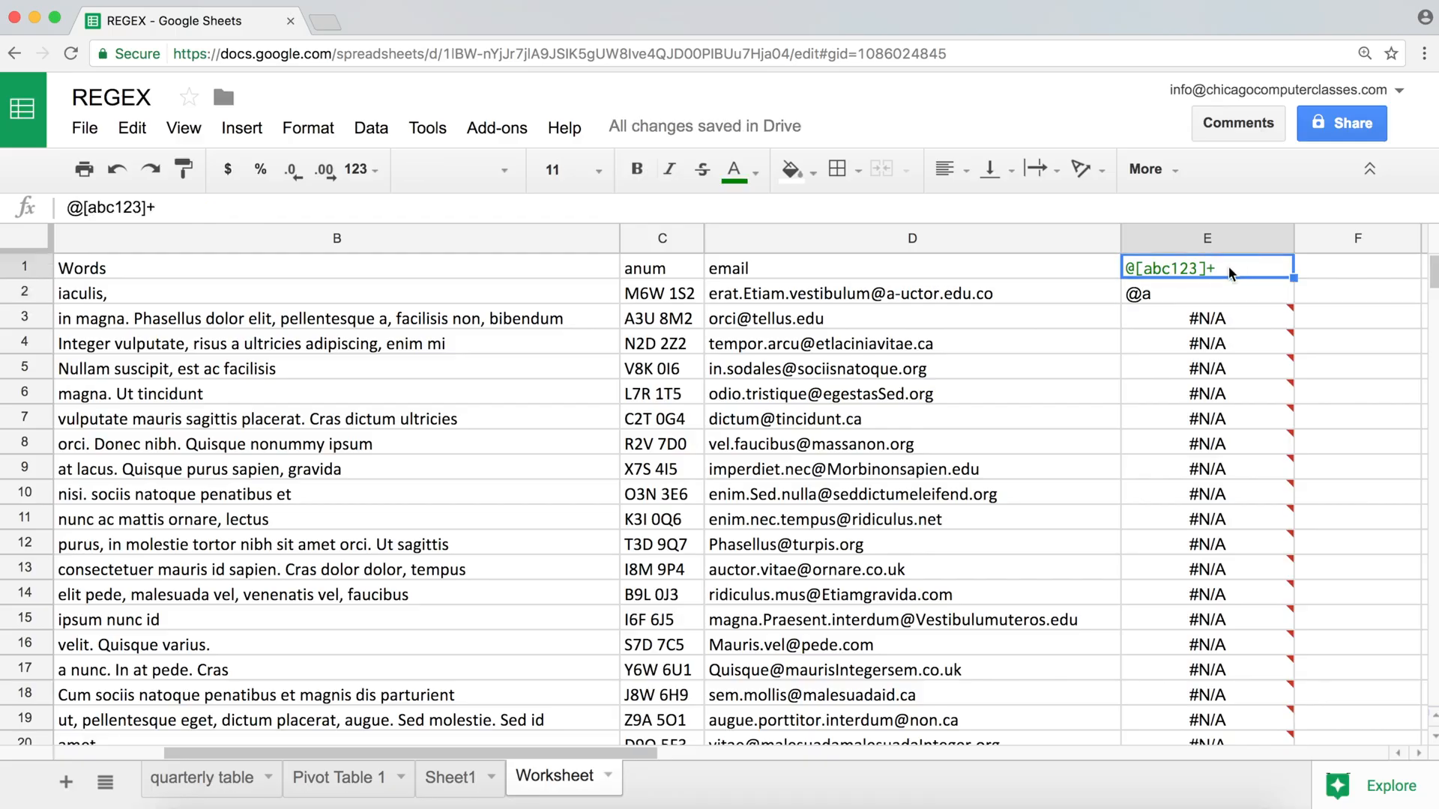
pyautogui.click(1180, 292)
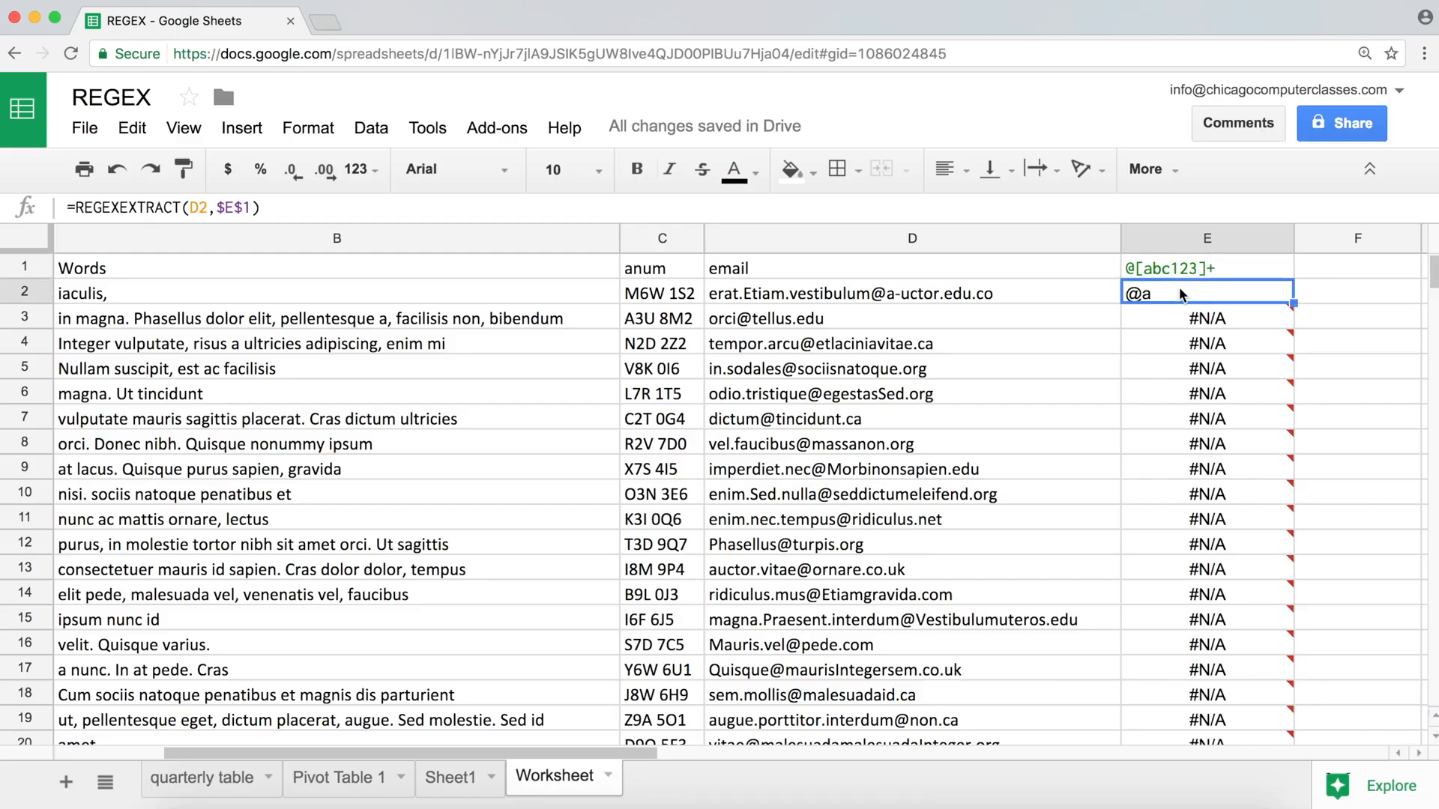
pyautogui.click(901, 301)
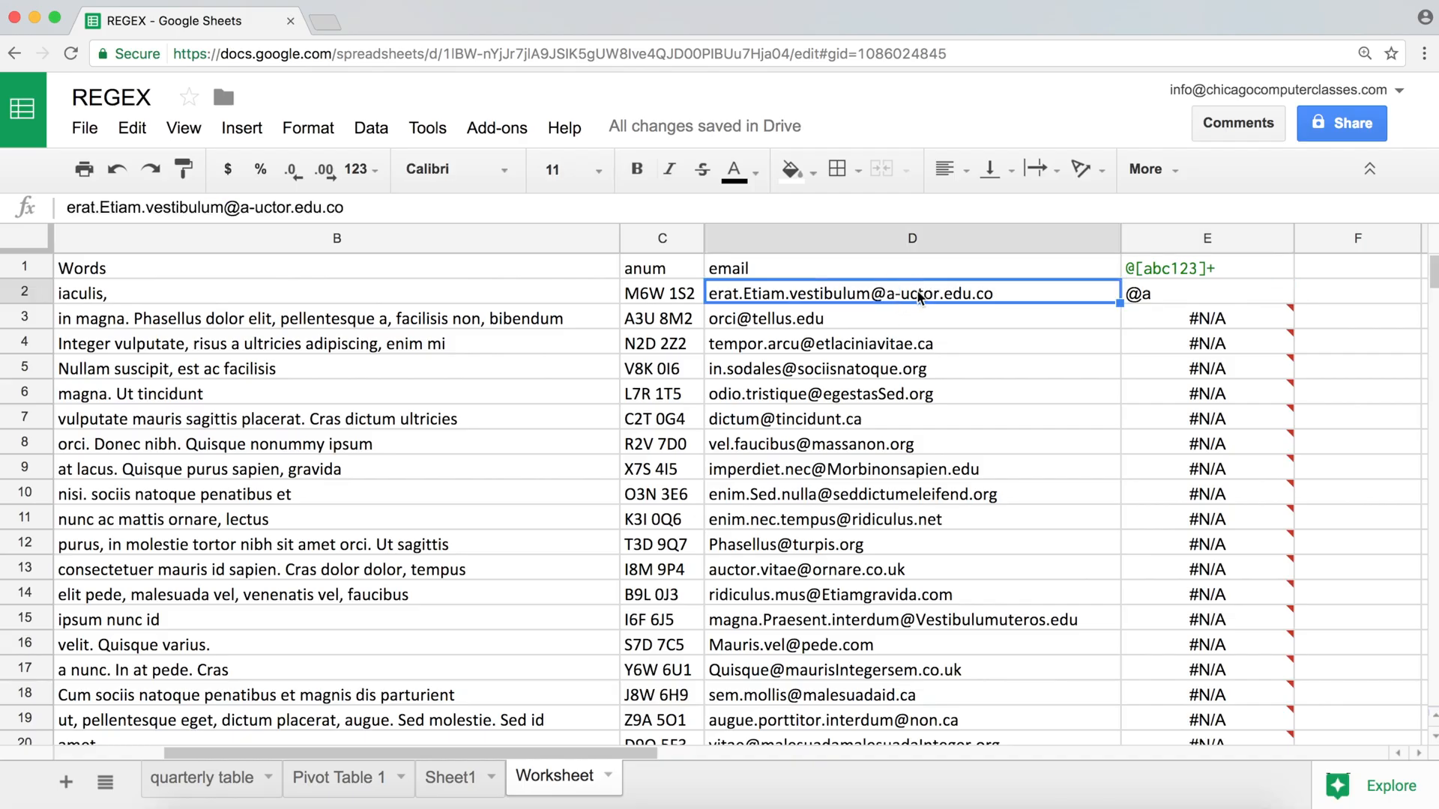
pyautogui.scroll(-10, 919, 361)
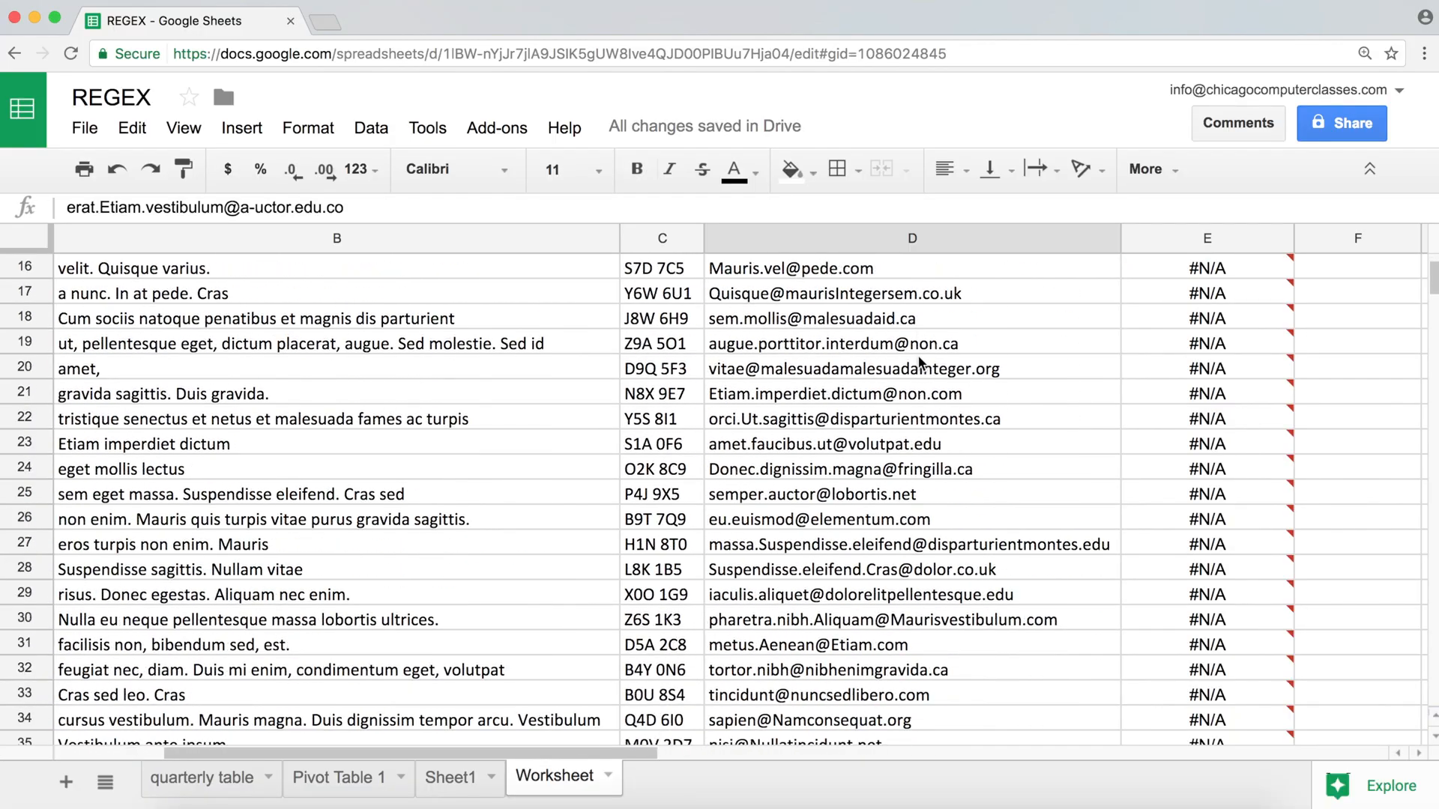
pyautogui.hscroll(-4, 919, 361)
pyautogui.scroll(9, 917, 354)
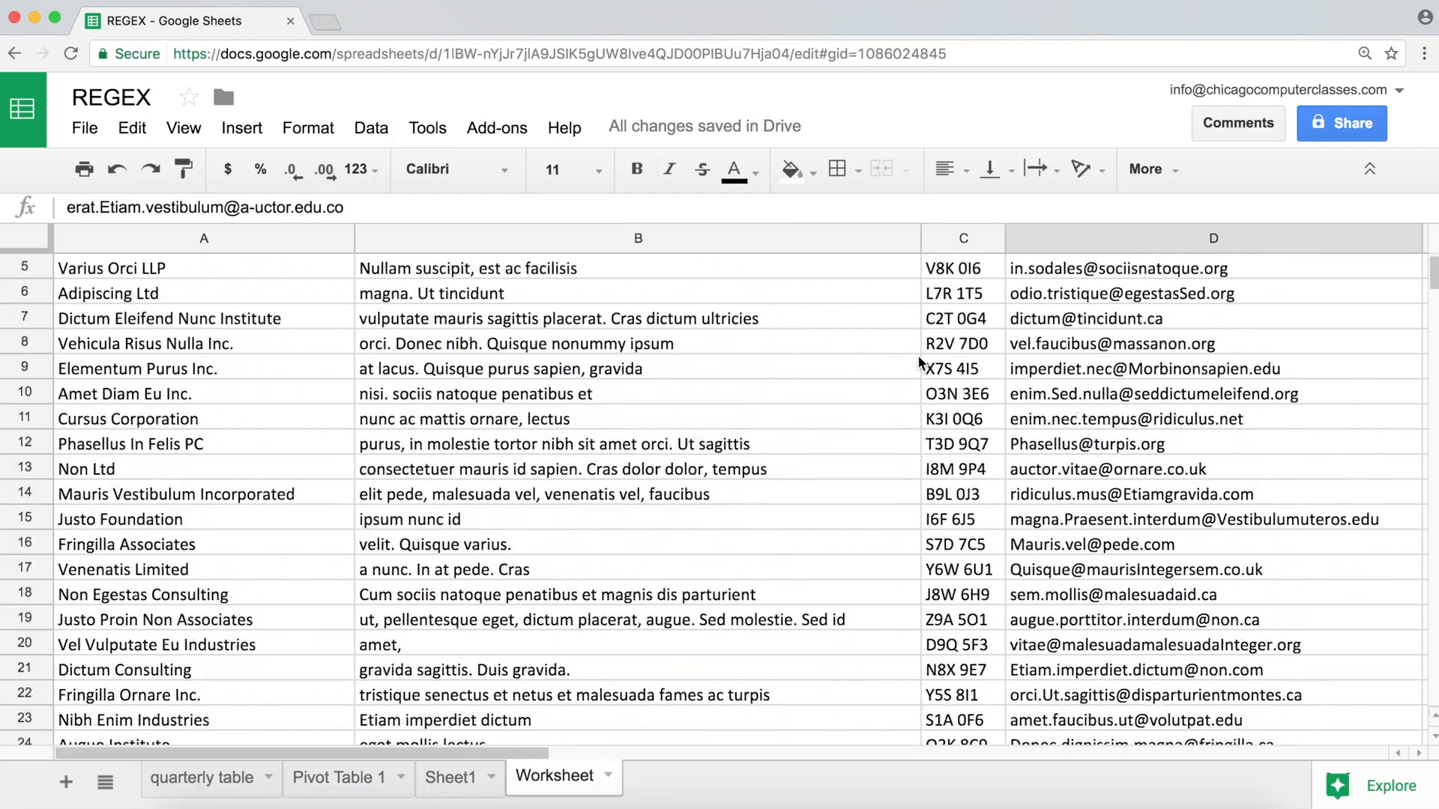
pyautogui.hscroll(3, 917, 354)
pyautogui.scroll(-13, 917, 354)
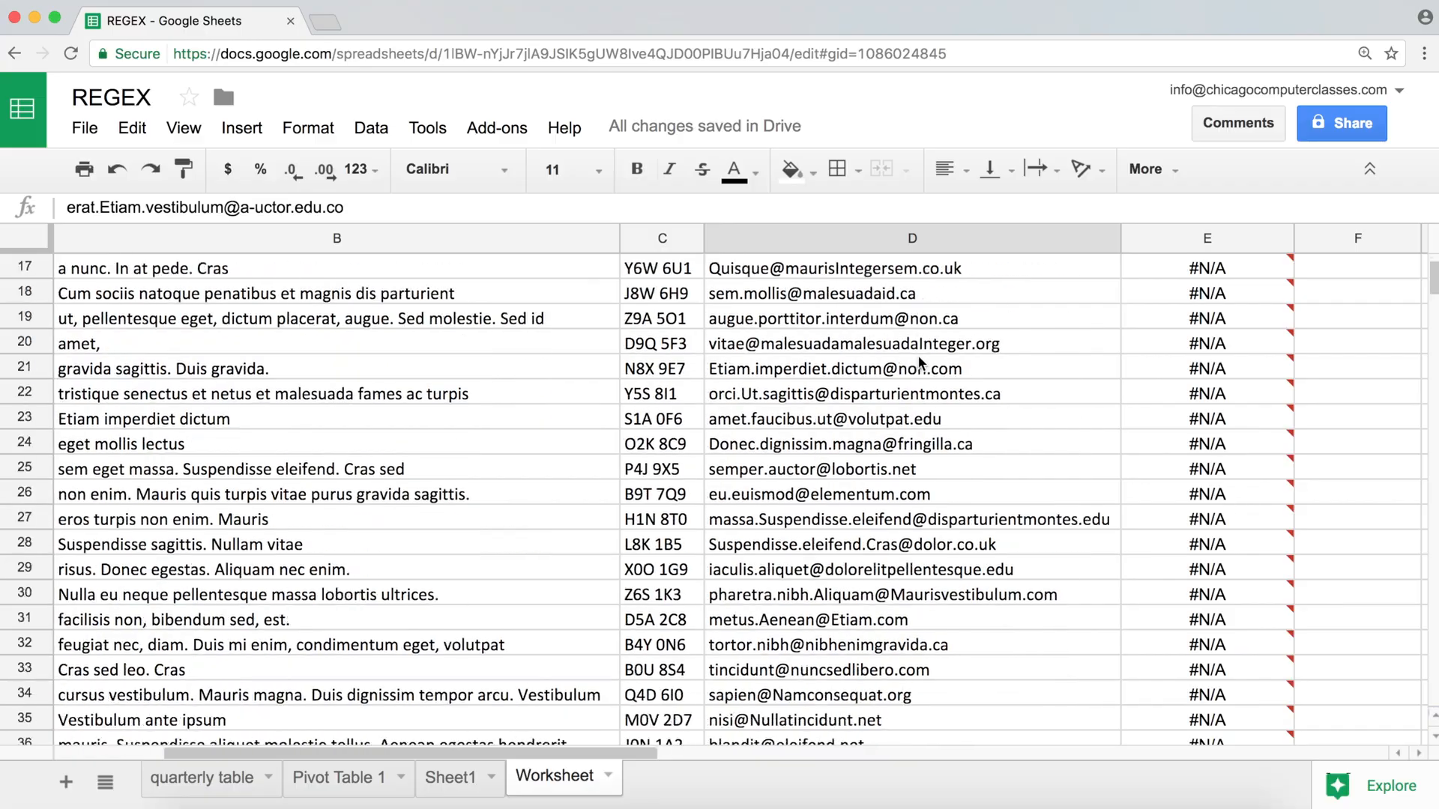
pyautogui.scroll(-12, 917, 362)
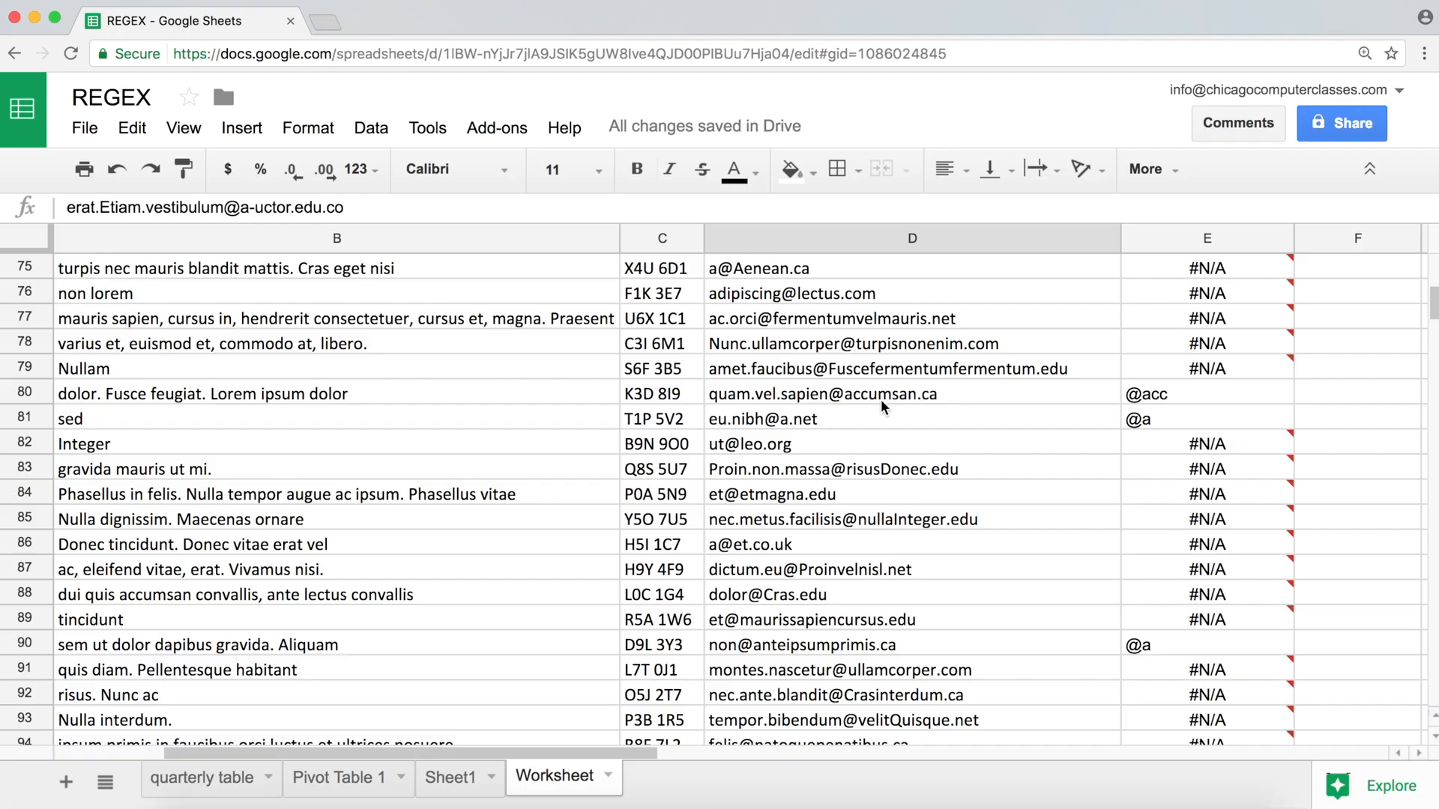
pyautogui.scroll(20, 903, 391)
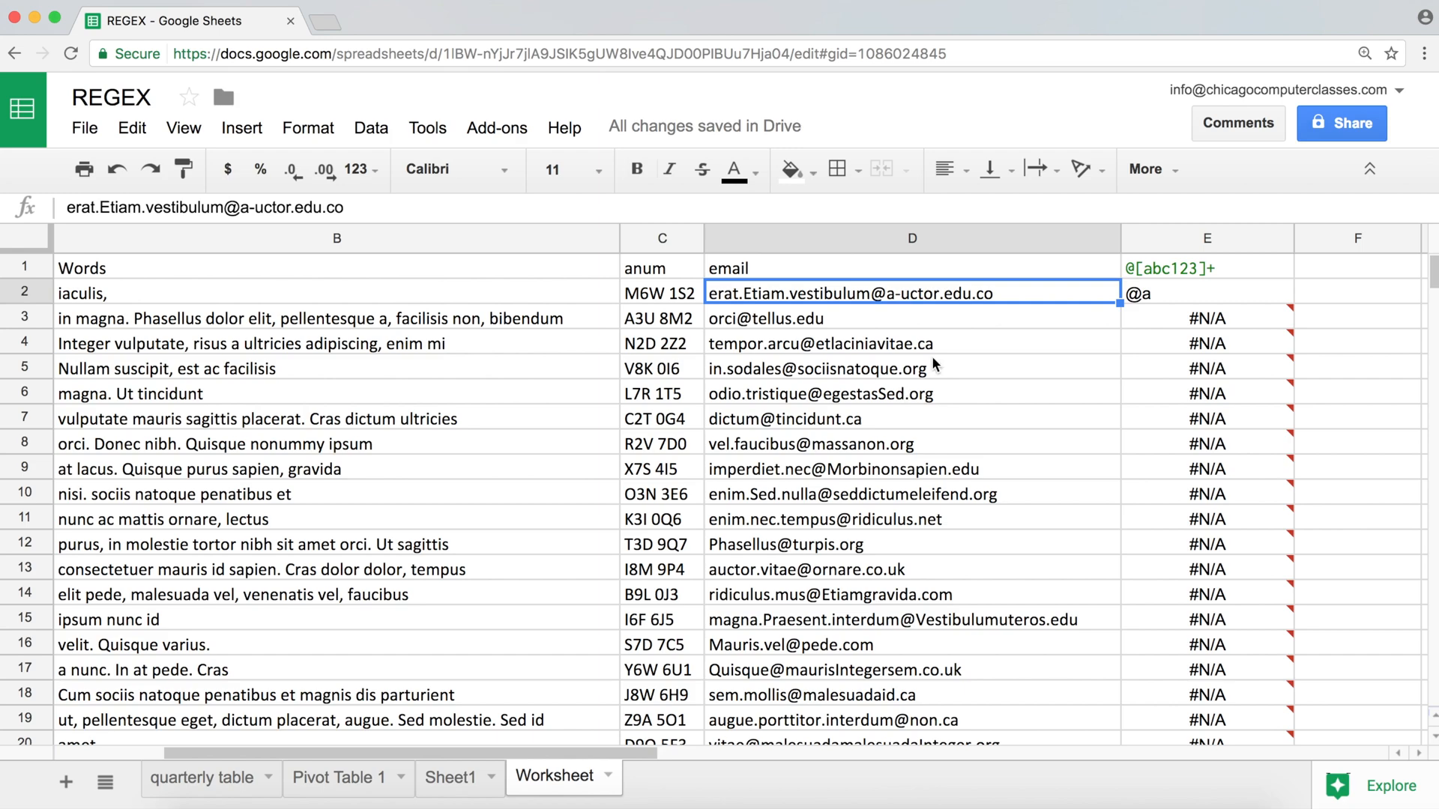
# Step: Replace the characters inside the brackets of cell E1's pattern with abcdefg
pyautogui.doubleClick(1195, 268)
pyautogui.press('BackSpace')
pyautogui.press('BackSpace')
pyautogui.press('BackSpace')
pyautogui.press('BackSpace')
pyautogui.press('BackSpace')
pyautogui.press('BackSpace')
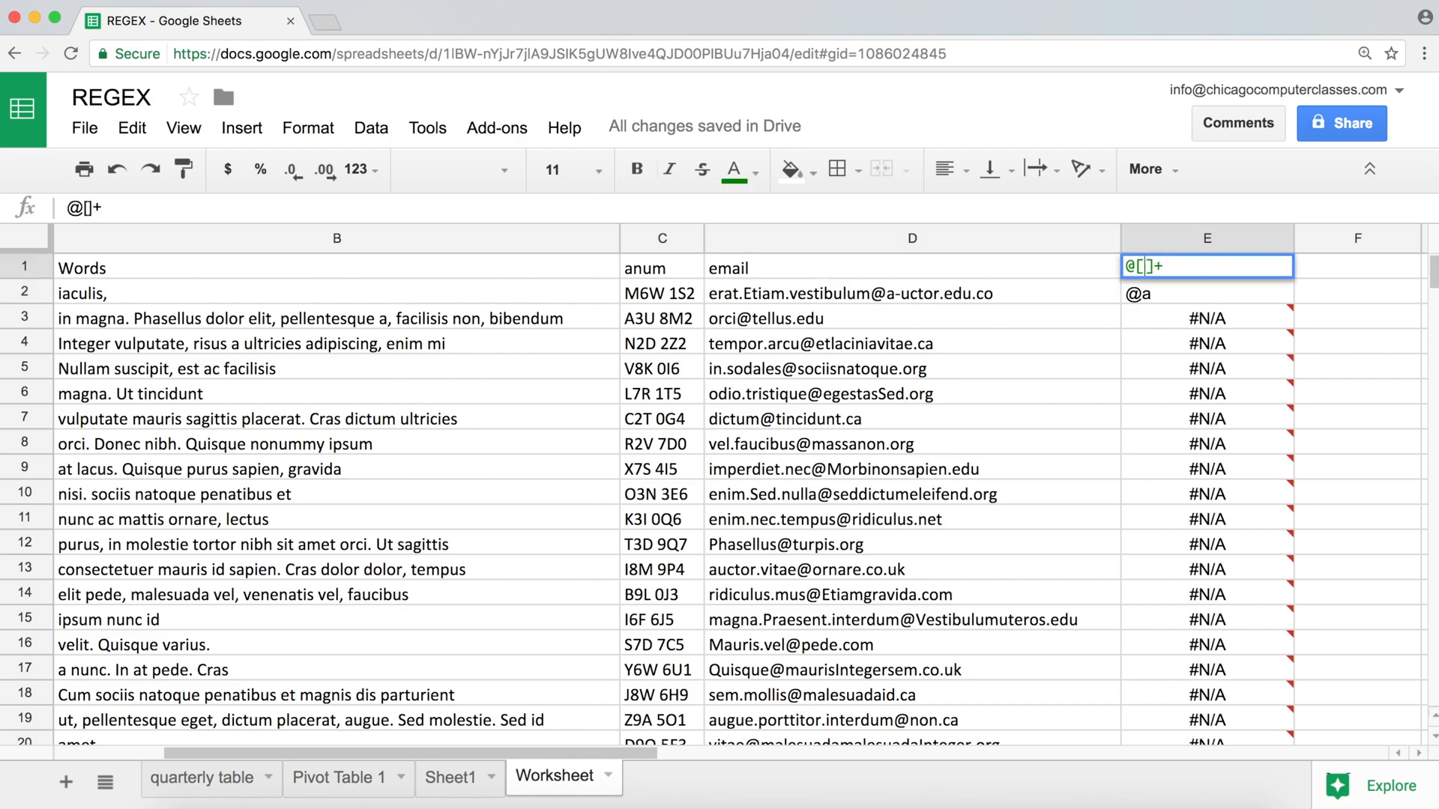
pyautogui.write('abcdefg')
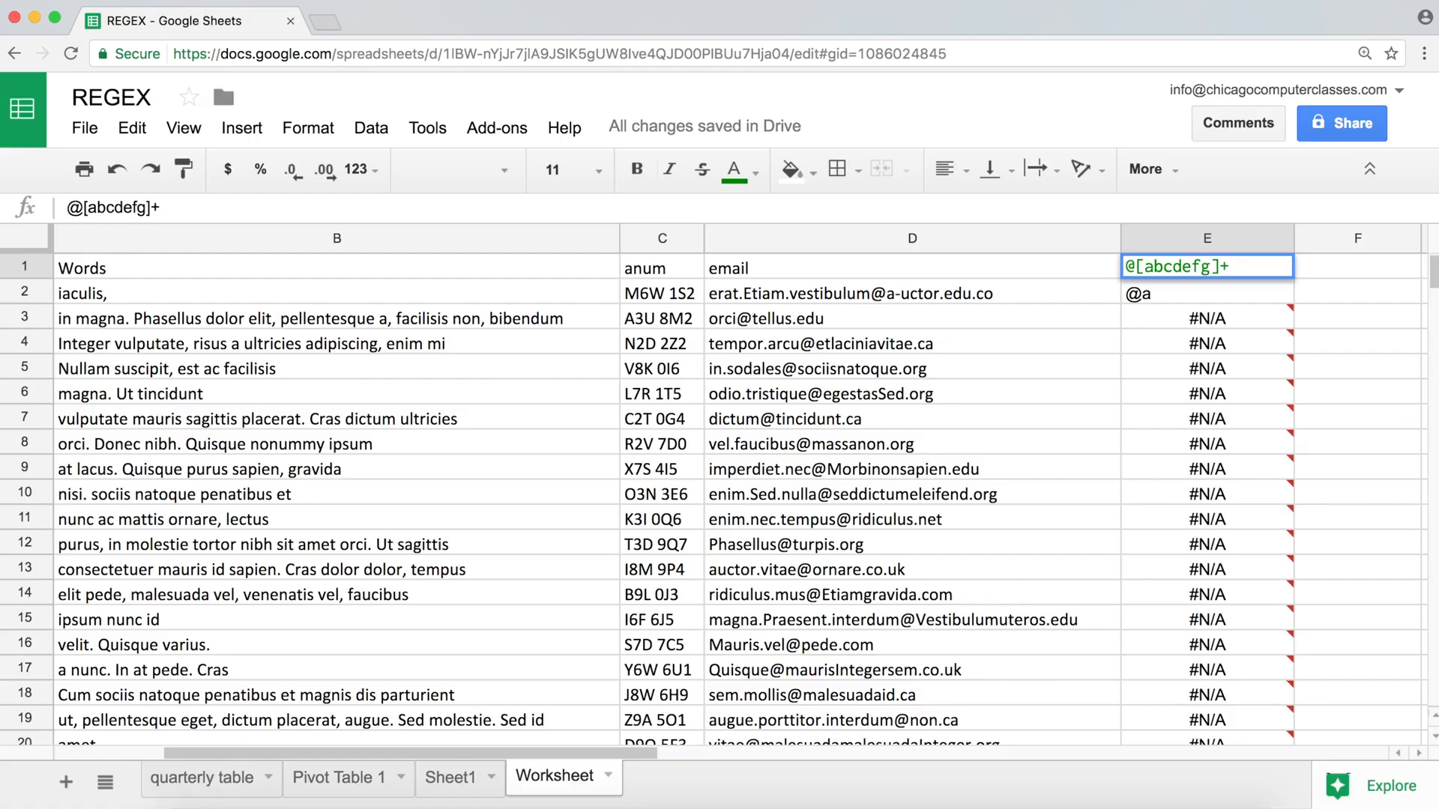
# Step: Change the bracketed character set in cell E1 to the range a-z, giving @[a-z]+, and check the email in row 9
pyautogui.press('BackSpace')
pyautogui.press('BackSpace')
pyautogui.press('BackSpace')
pyautogui.press('BackSpace')
pyautogui.press('BackSpace')
pyautogui.press('BackSpace')
pyautogui.press('BackSpace')
pyautogui.write('a-z')
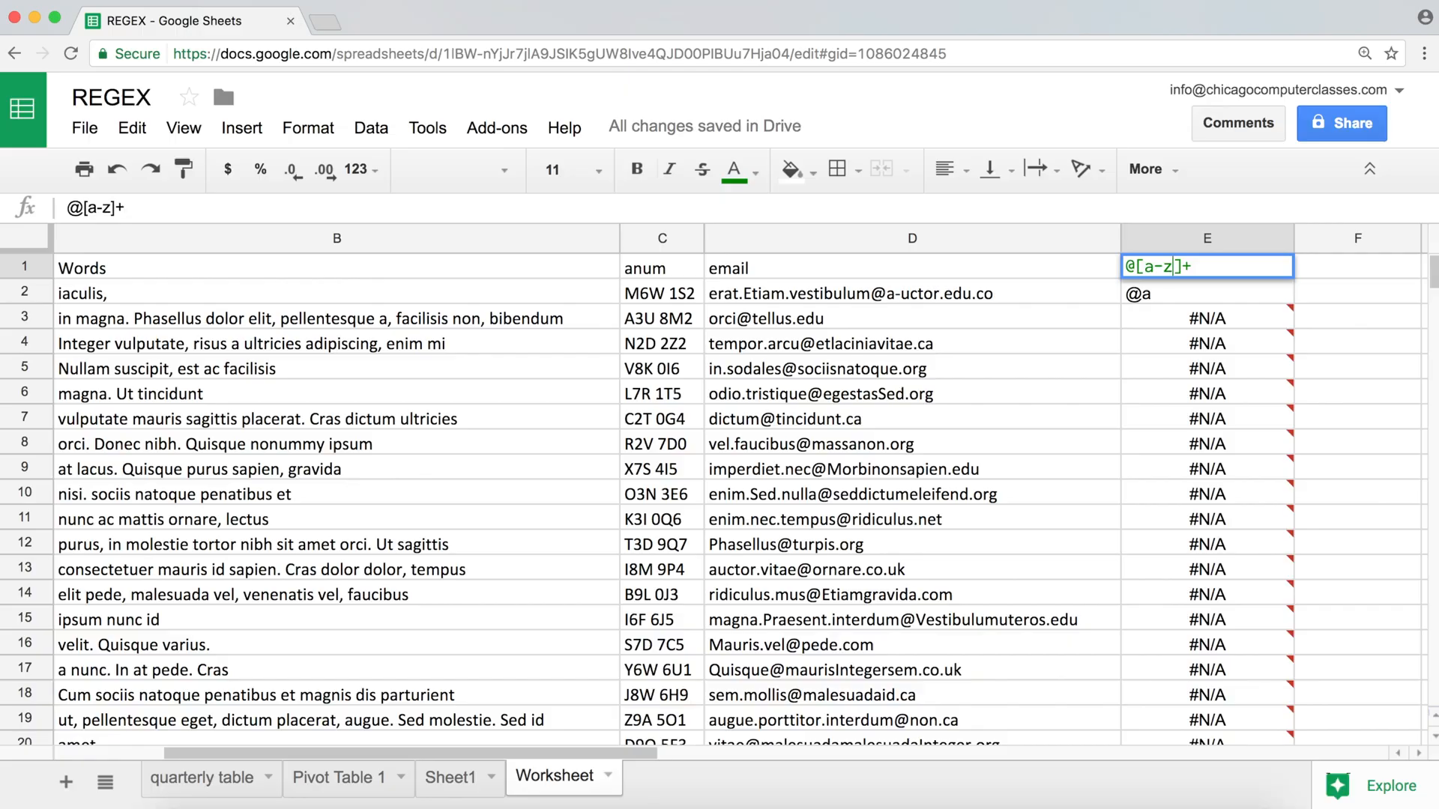
pyautogui.press('Return')
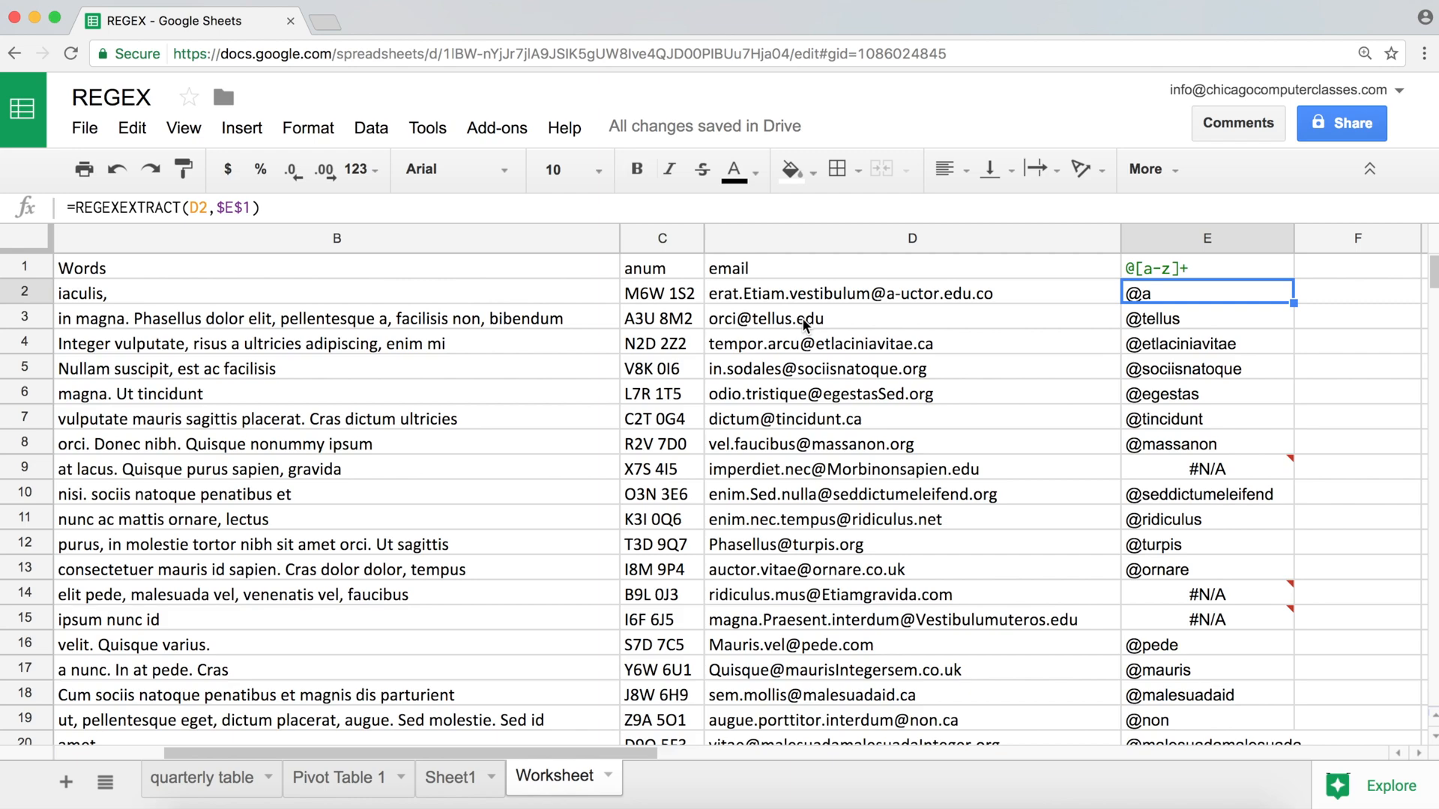
pyautogui.click(838, 471)
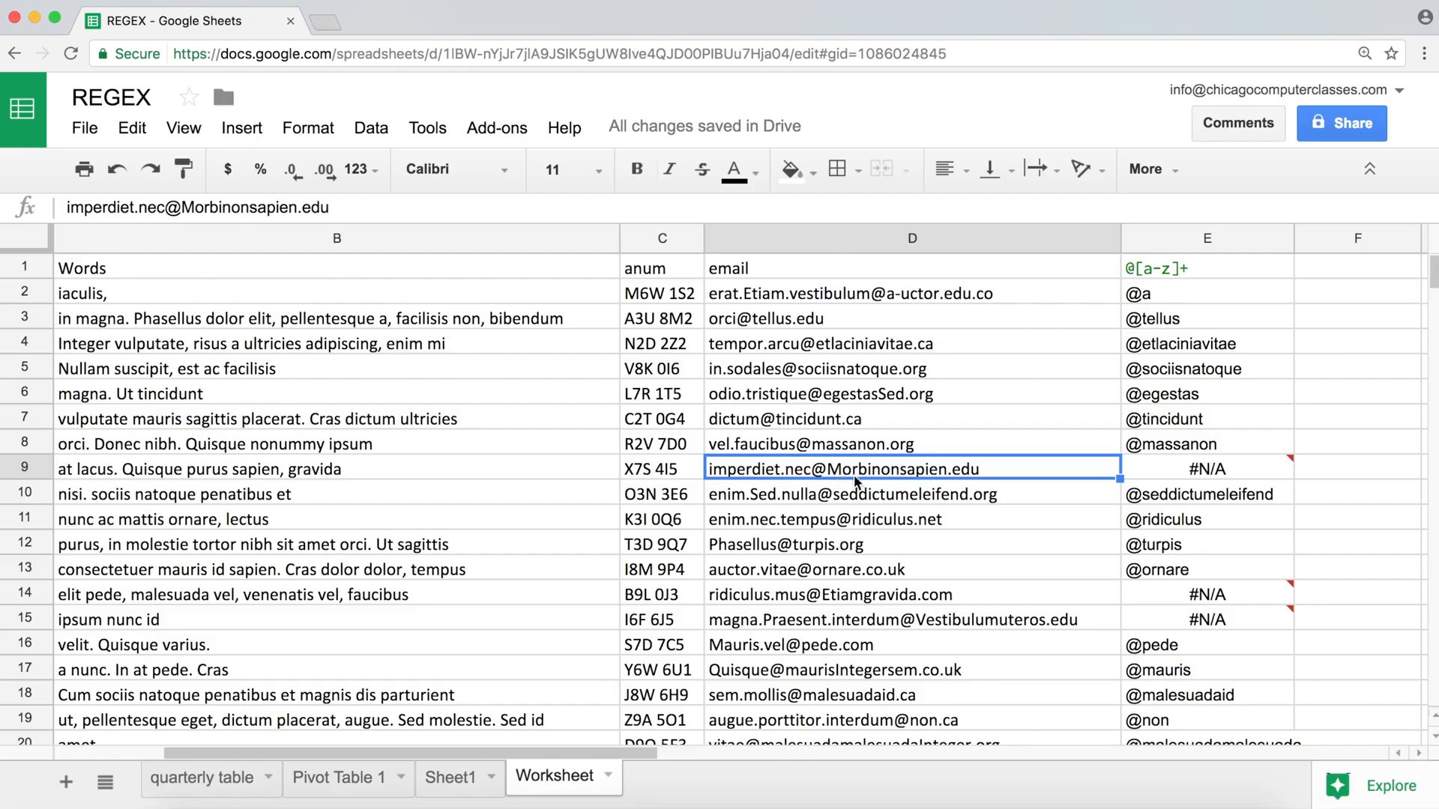
# Step: Add the range A-Z inside the brackets of cell E1's pattern so it reads @[a-zA-Z]+
pyautogui.doubleClick(1171, 267)
pyautogui.write('A-Z')
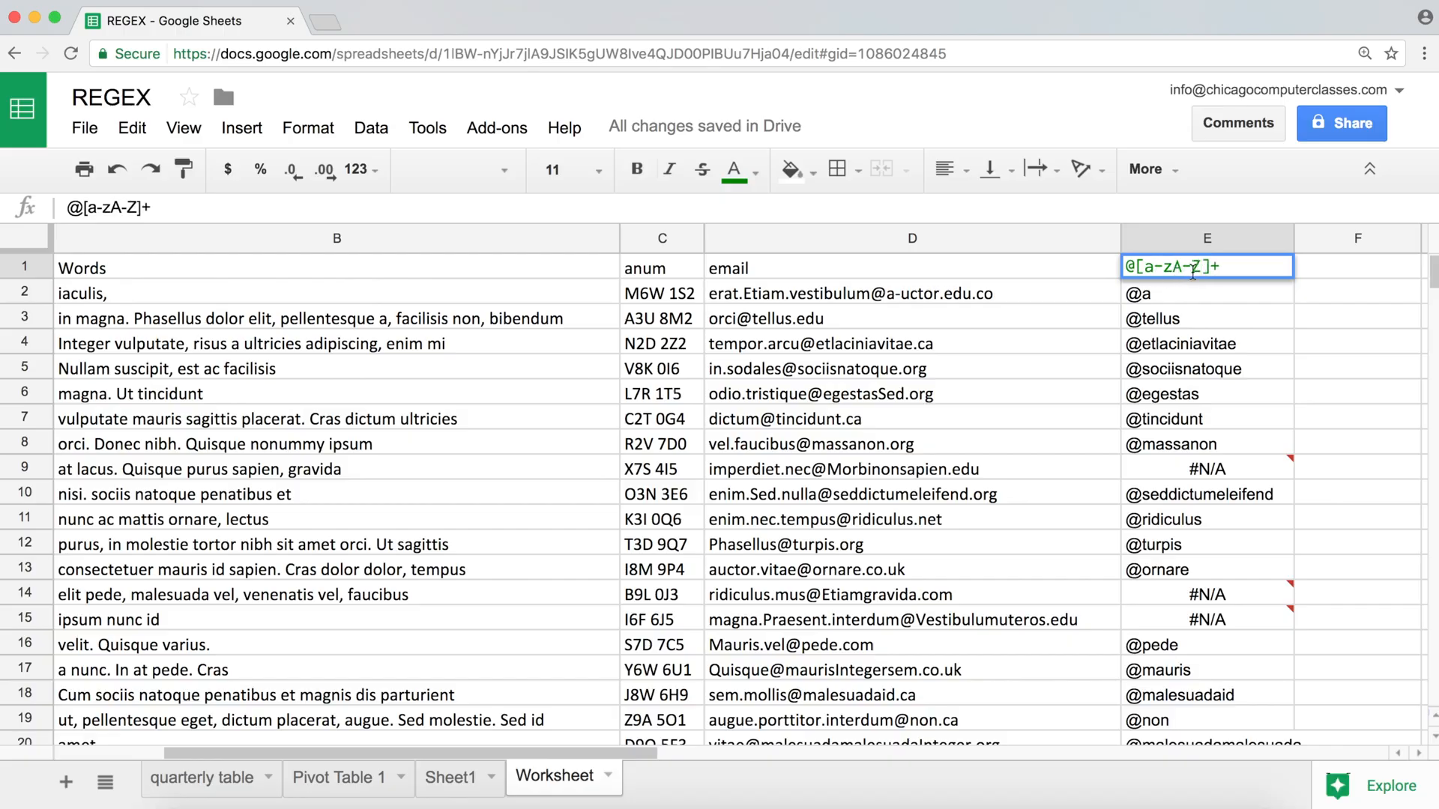
pyautogui.press('Return')
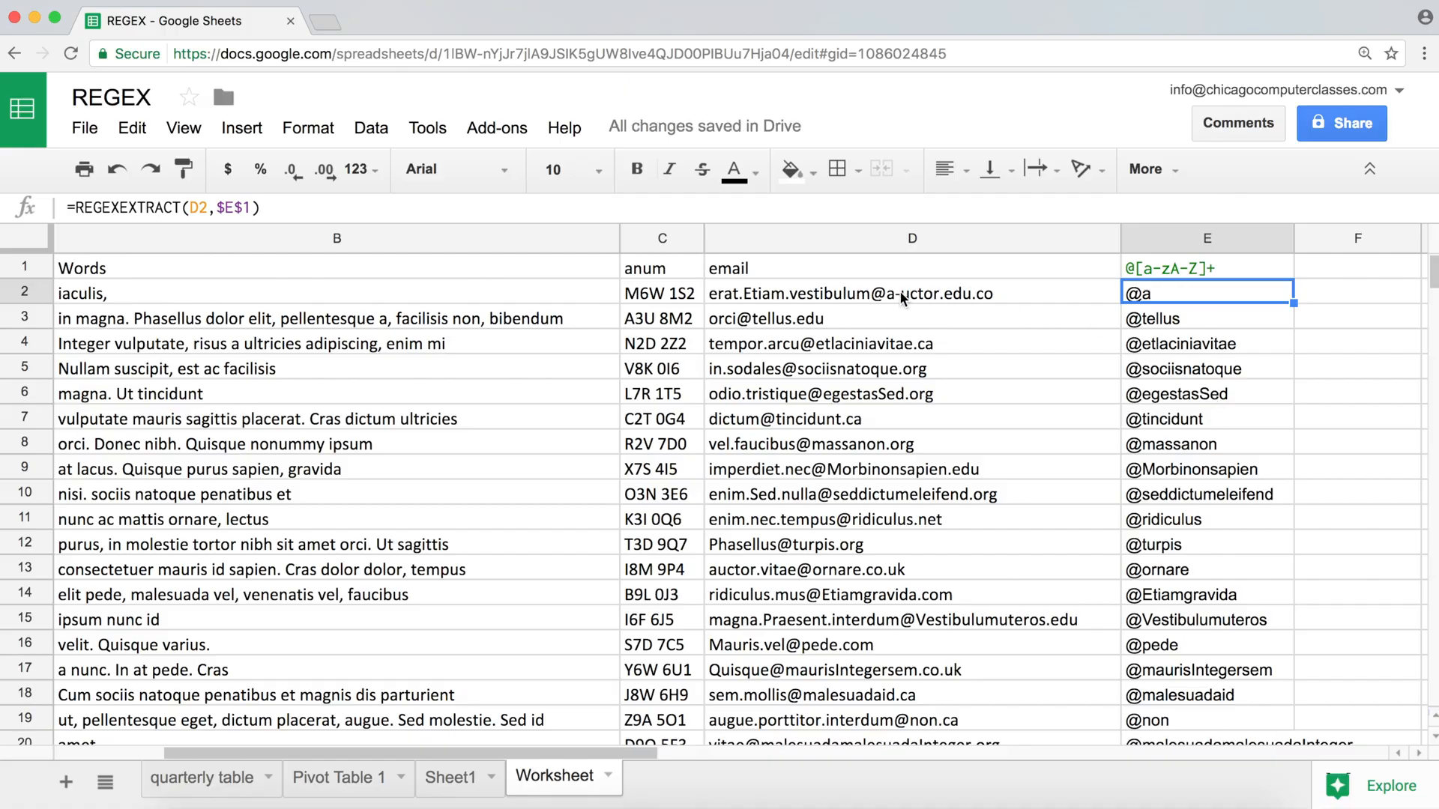
# Step: Add a hyphen at the end of cell E1's bracketed character set, giving @[a-zA-Z-]+
pyautogui.doubleClick(1198, 268)
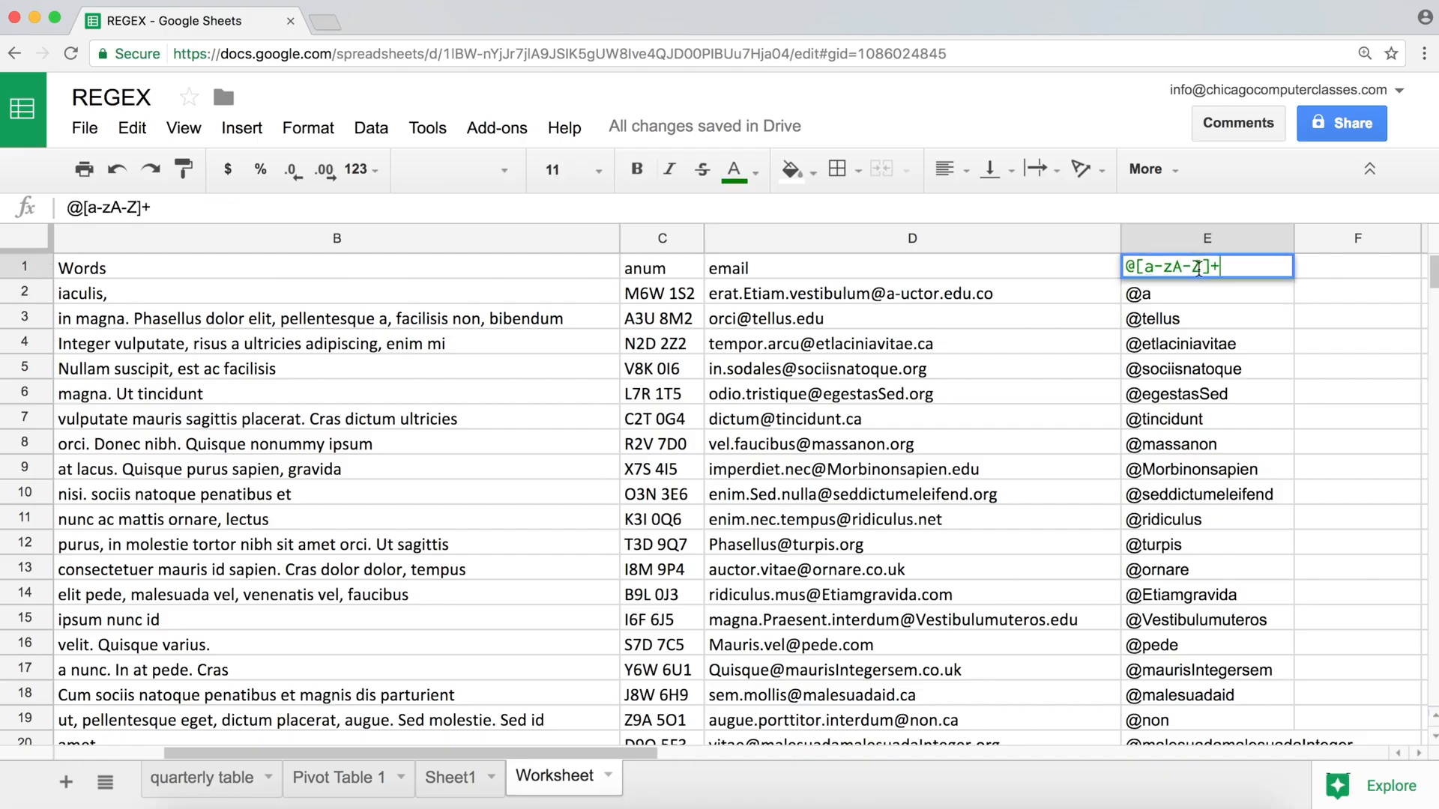
pyautogui.write('-')
pyautogui.press('Return')
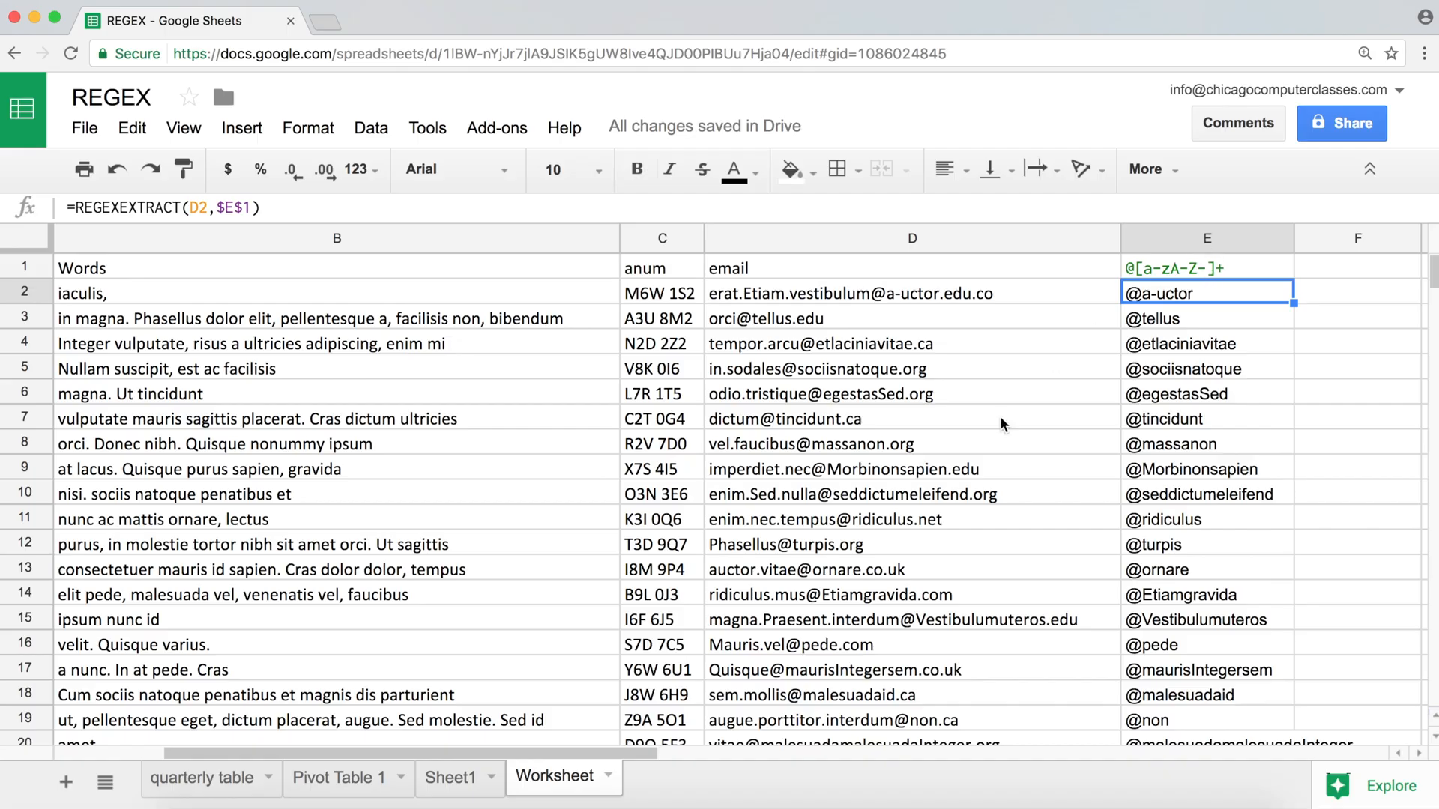
# Step: Examine the extracted domain names in column E against the emails in column D, including the rows further down
pyautogui.scroll(-3, 999, 416)
pyautogui.scroll(-8, 1001, 419)
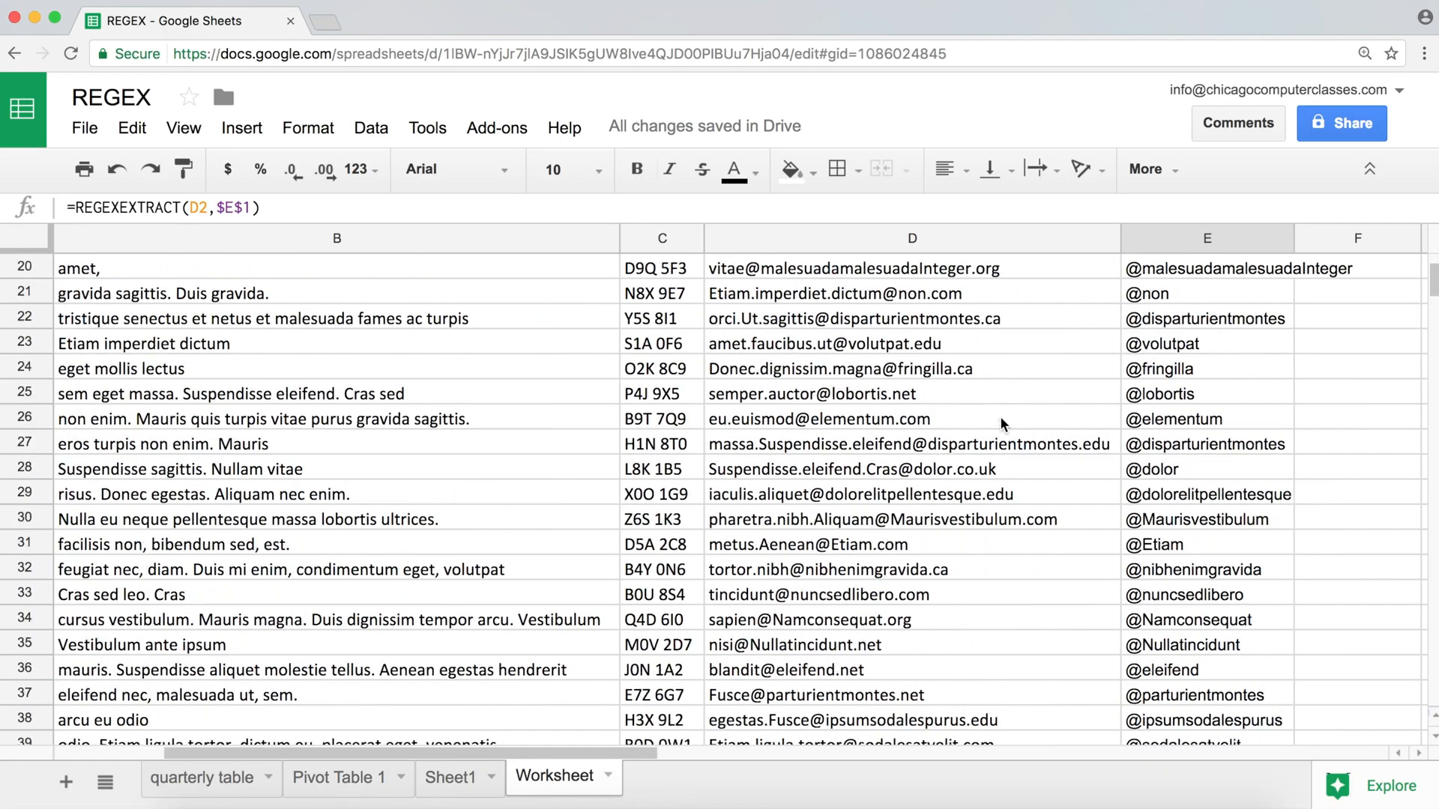
pyautogui.scroll(-5, 1001, 420)
pyautogui.scroll(14, 1001, 424)
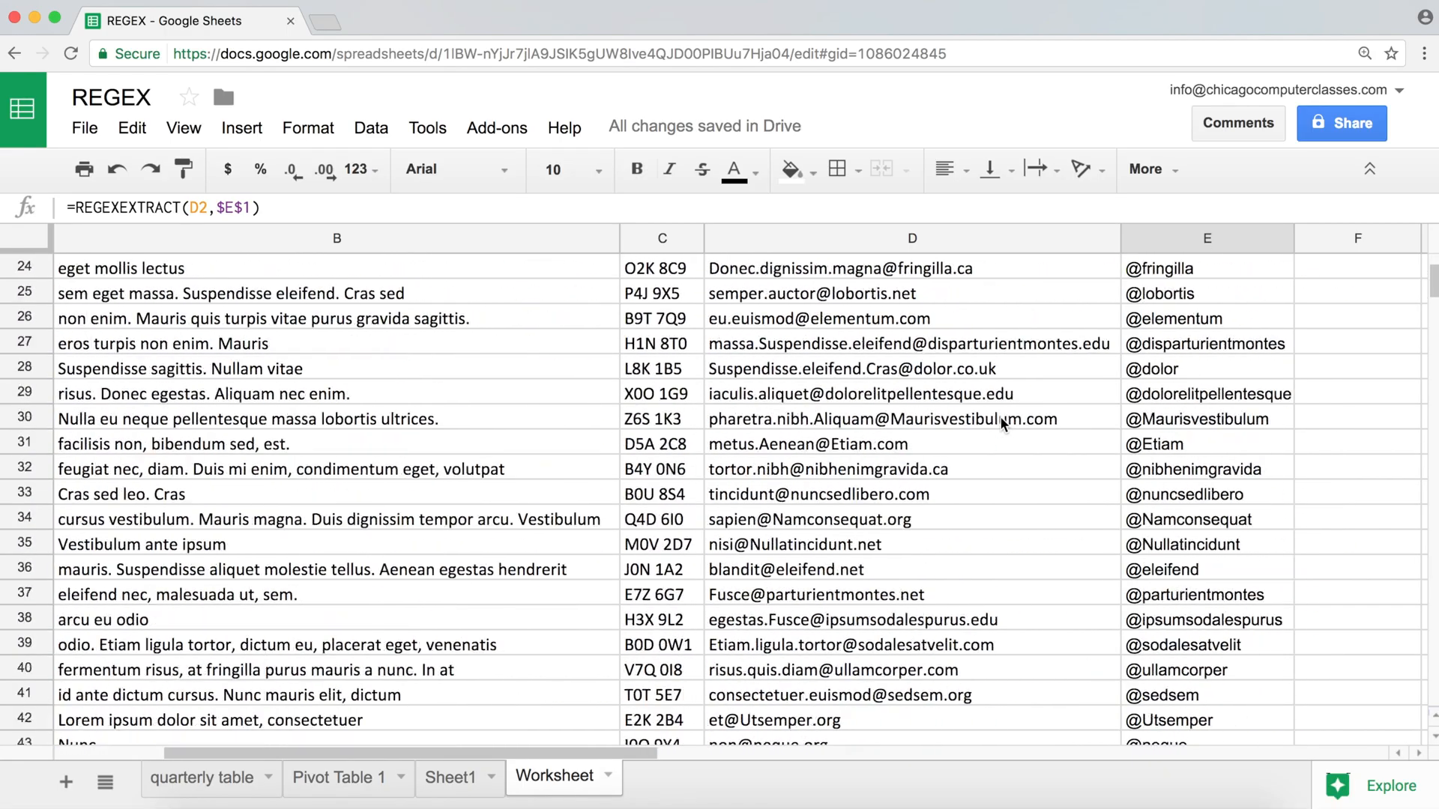
pyautogui.scroll(2, 1001, 434)
pyautogui.hscroll(-3, 1001, 434)
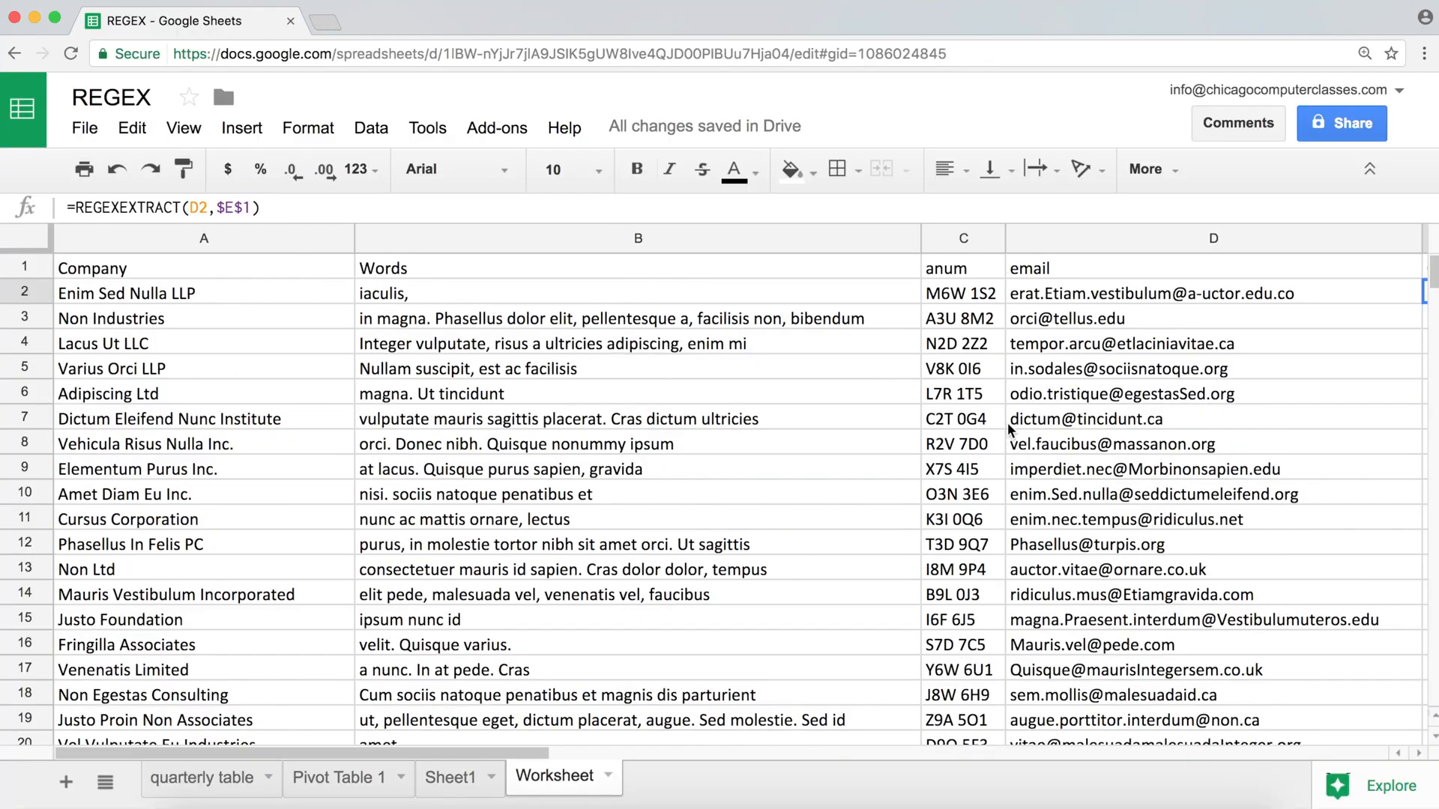
pyautogui.hscroll(4, 1007, 423)
pyautogui.hscroll(-2, 1007, 422)
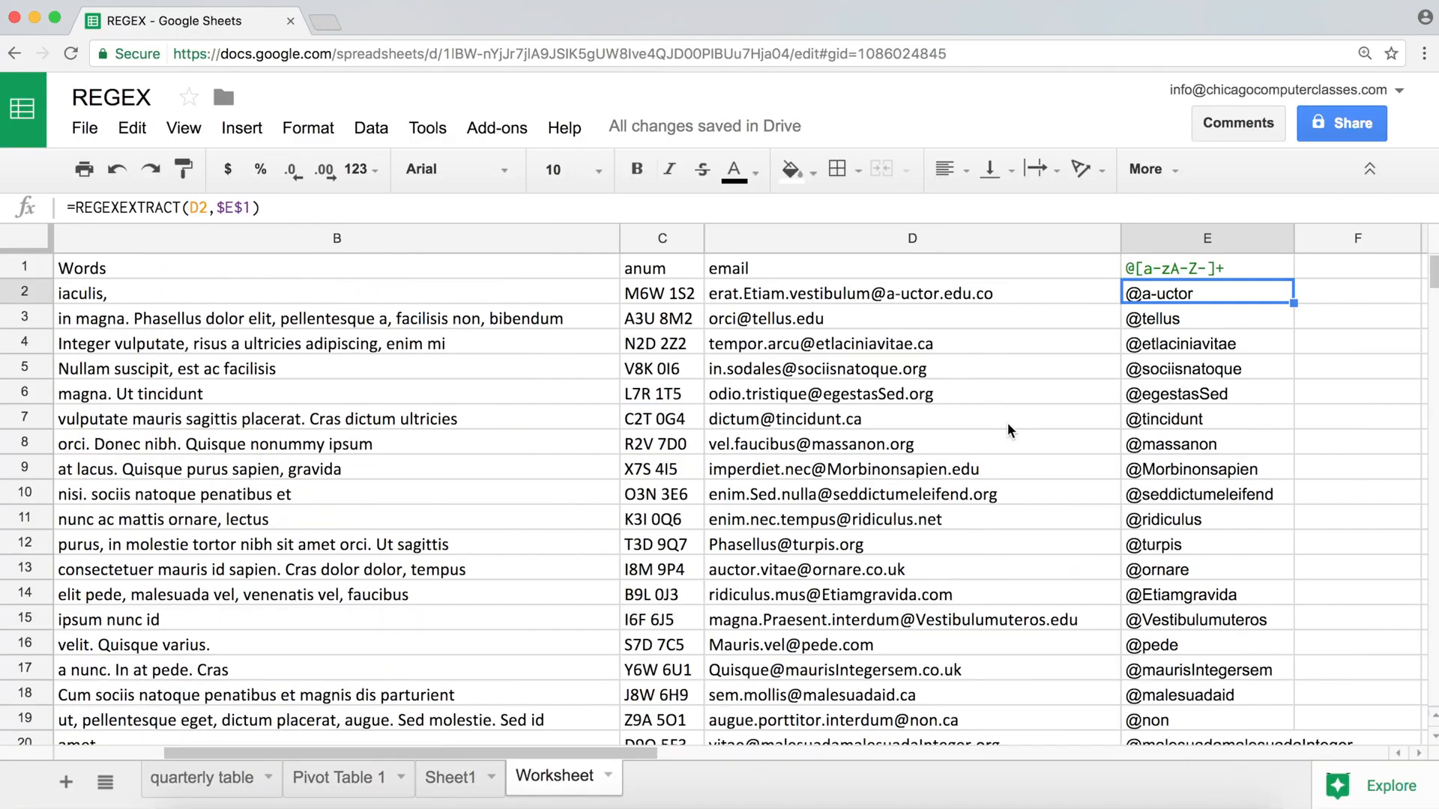
# Step: Insert the digit range 0-9 before the final hyphen in cell E1's character set, giving @[a-zA-Z0-9-]+
pyautogui.doubleClick(1203, 266)
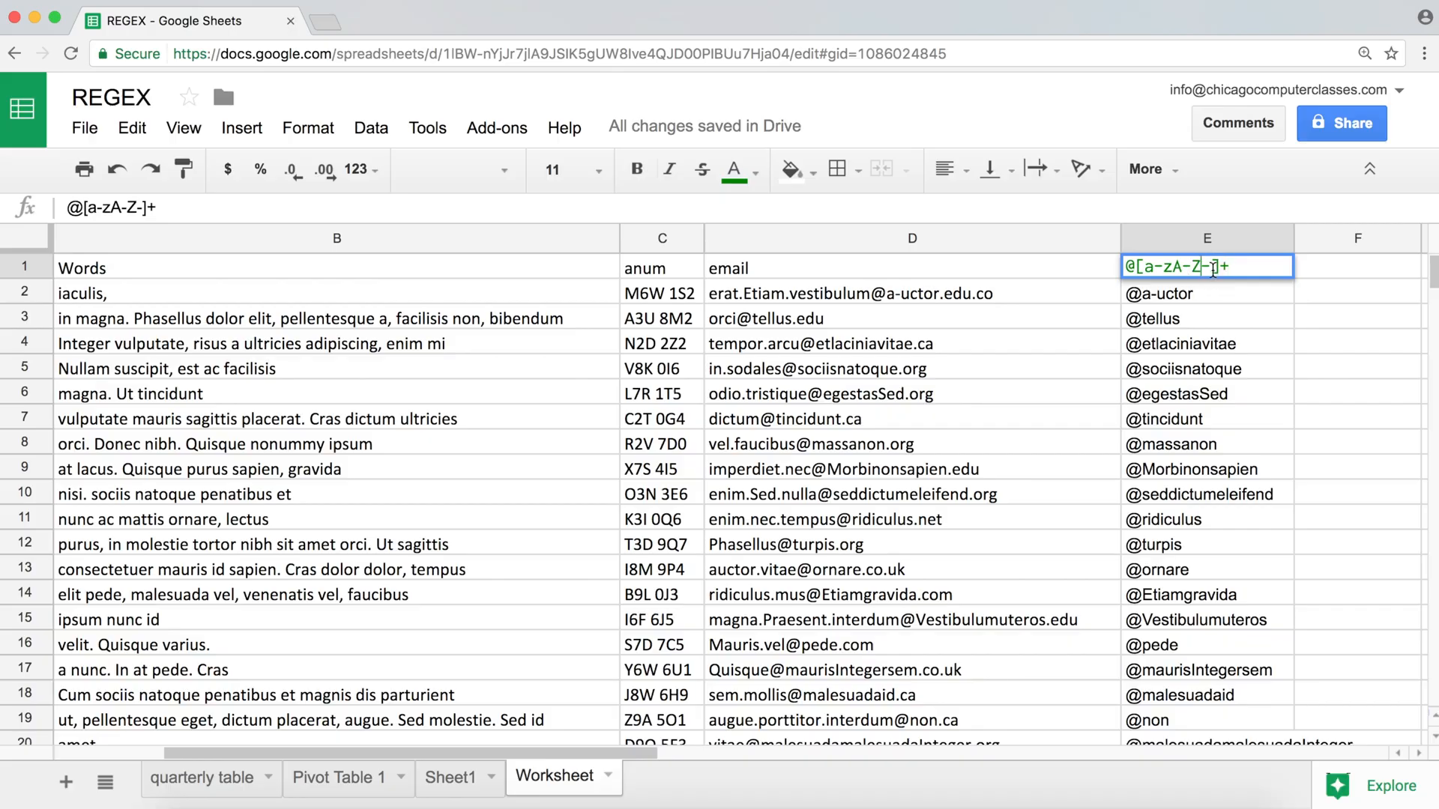
pyautogui.write('0-9')
pyautogui.press('Return')
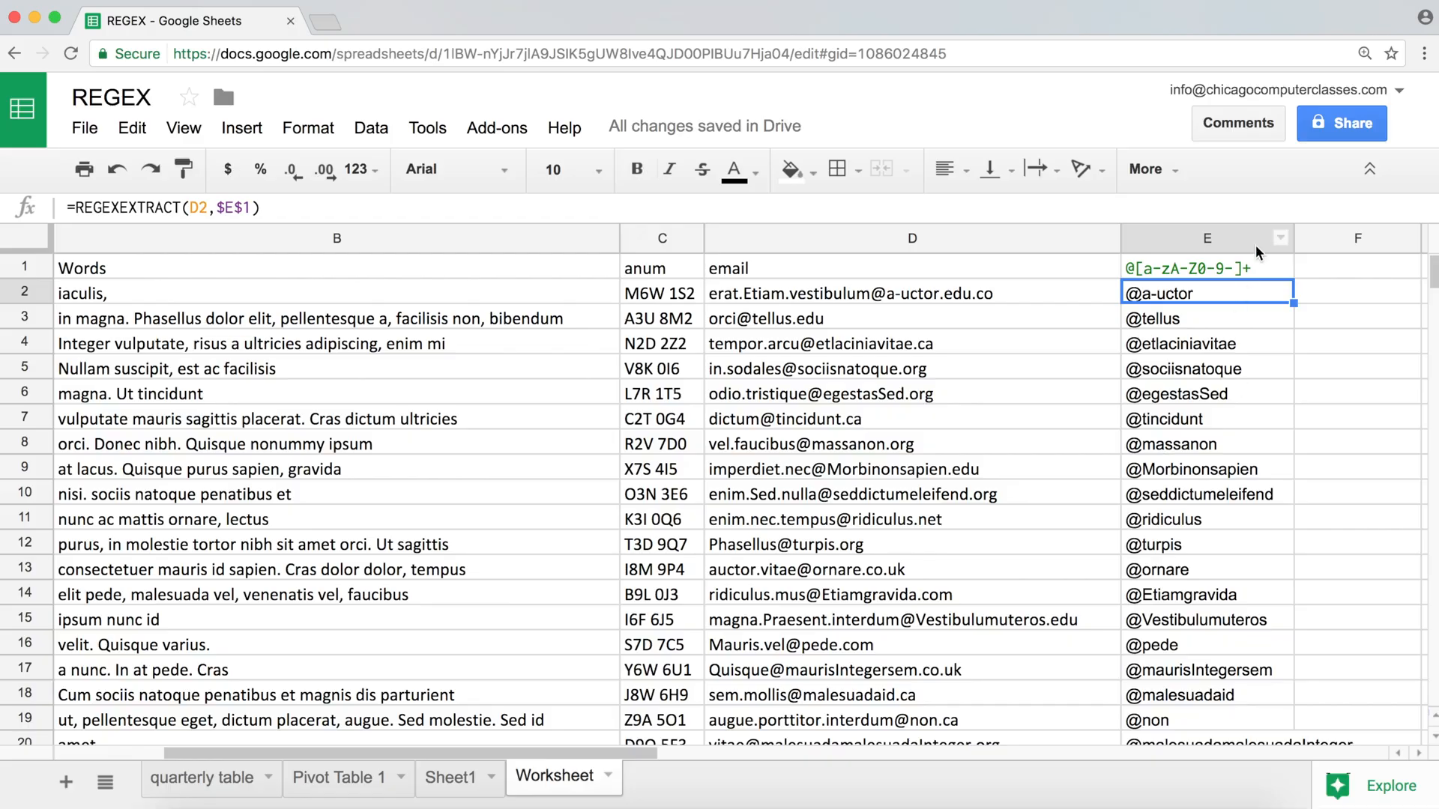
# Step: Append an escaped dot and a repeated letter set, \.[a-zA-Z]+, to the end of cell E1's pattern
pyautogui.click(1256, 267)
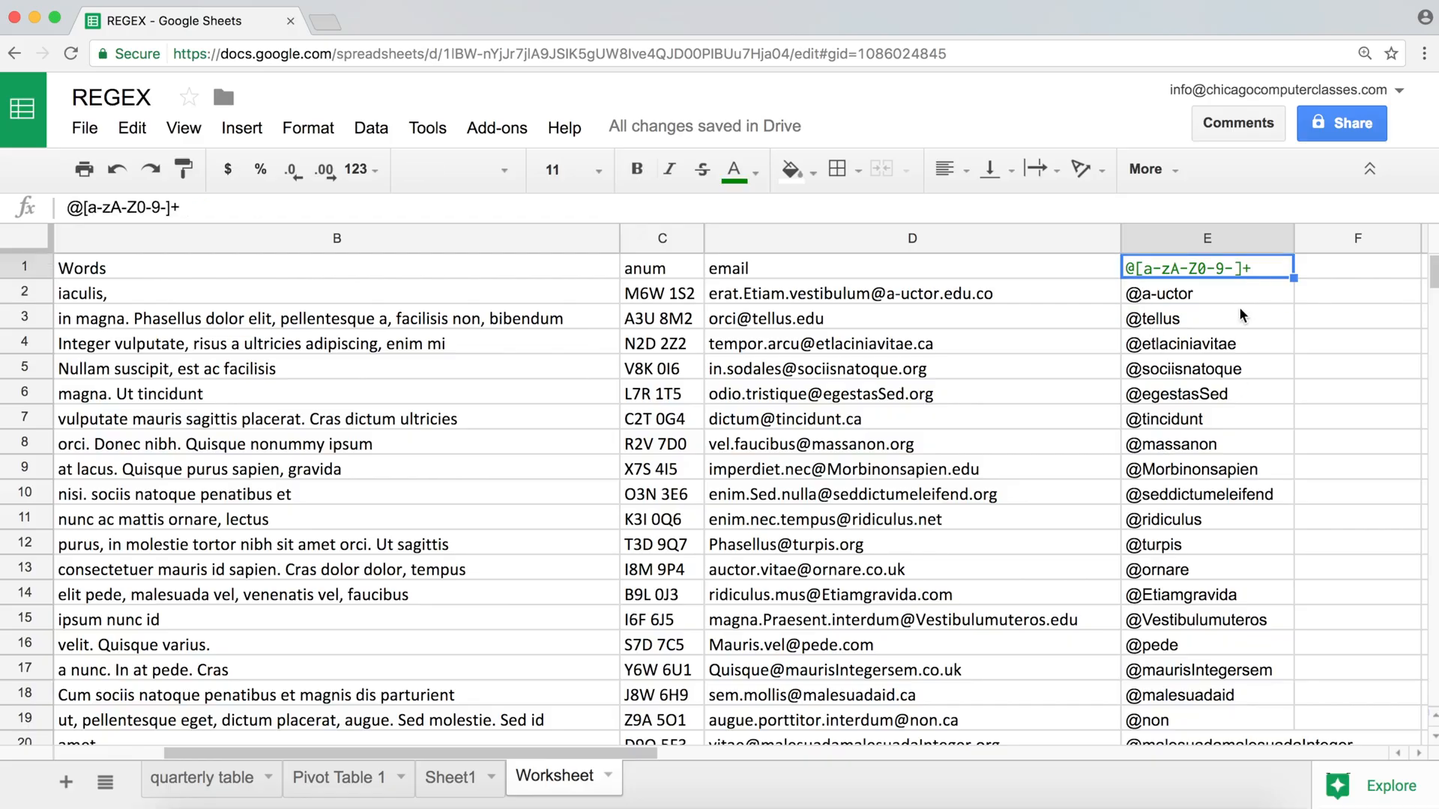
pyautogui.doubleClick(1261, 271)
pyautogui.write('.')
pyautogui.press('BackSpace')
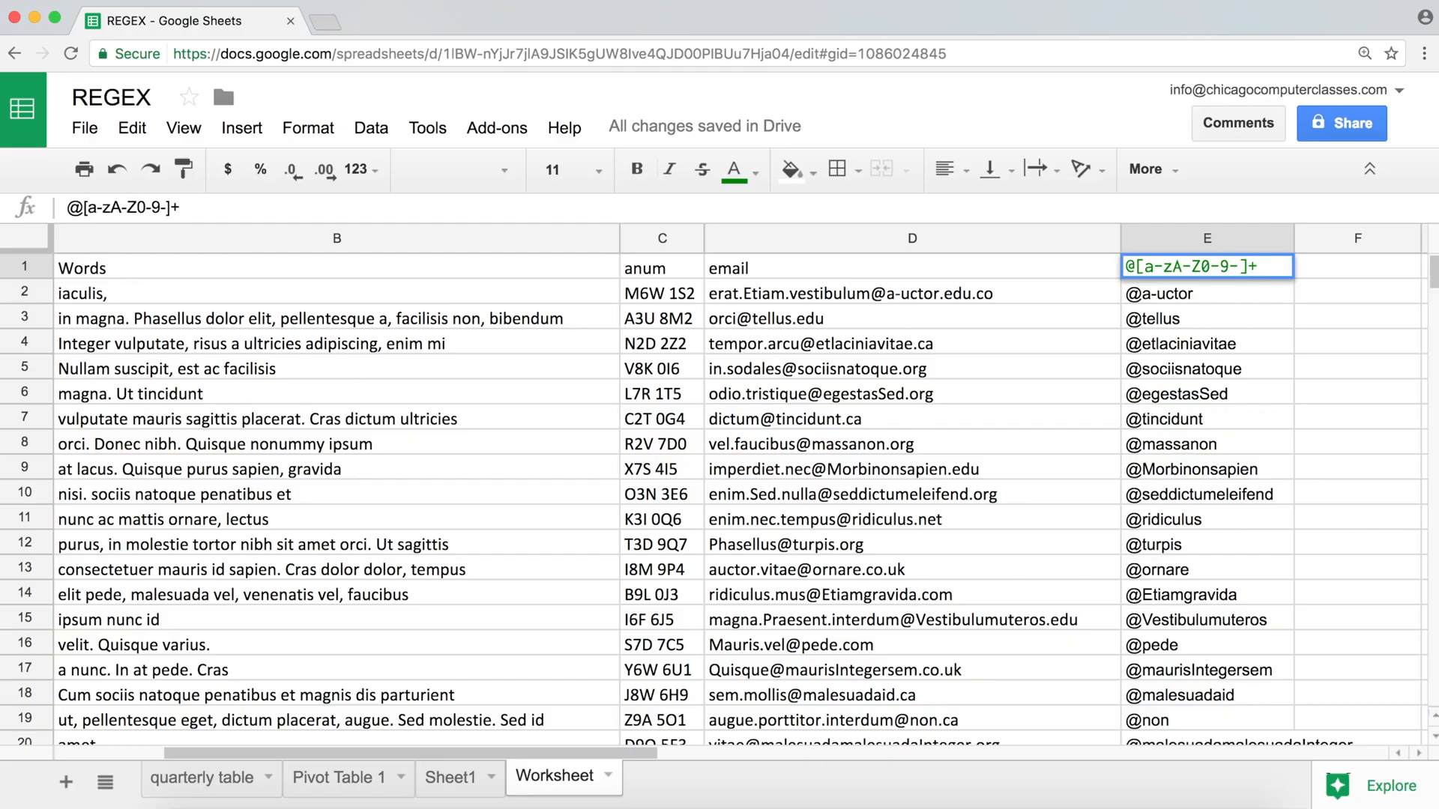
pyautogui.write('\\.')
pyautogui.write('[]')
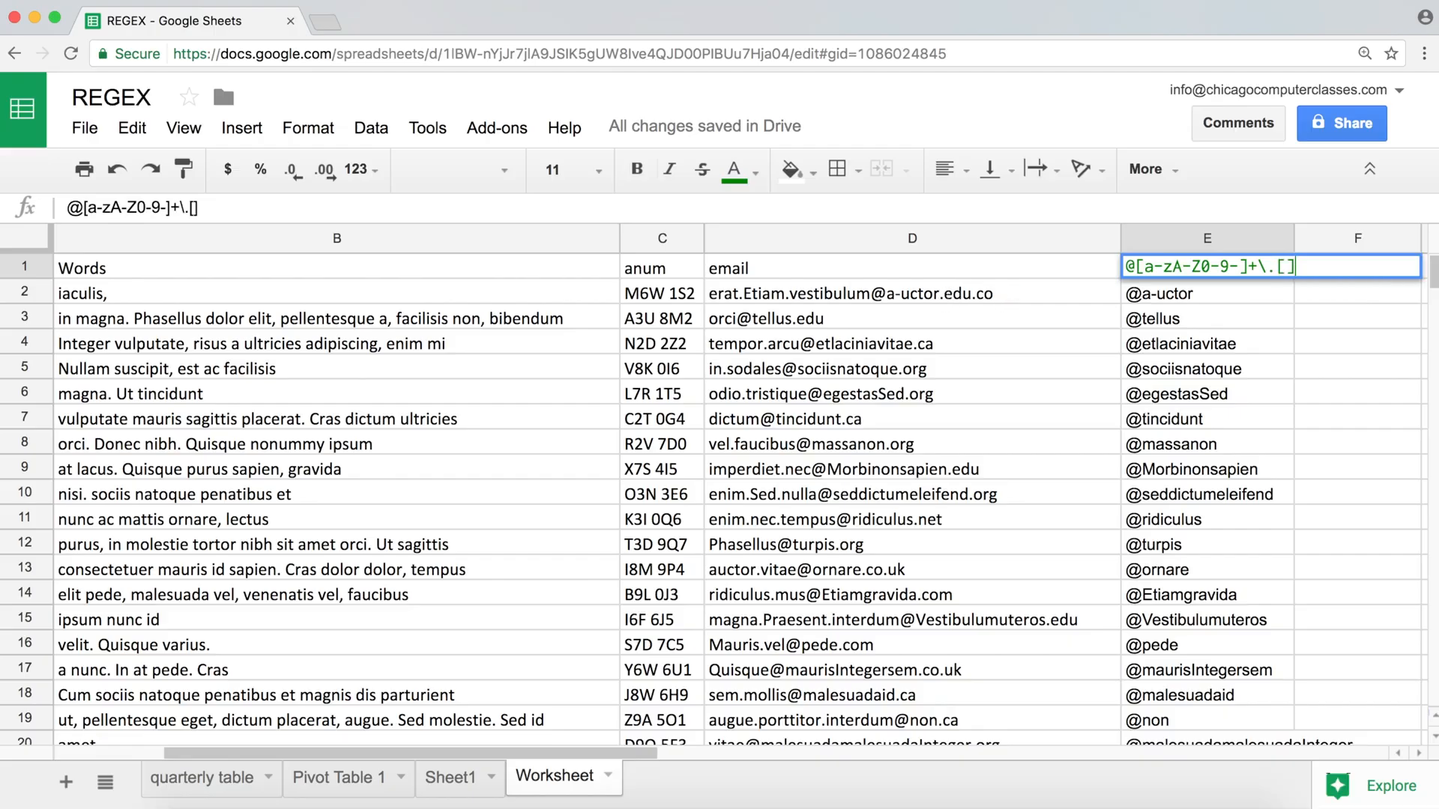
pyautogui.write('a-Z')
pyautogui.press('BackSpace')
pyautogui.write('z')
pyautogui.write('A-Z')
pyautogui.click(1373, 271)
pyautogui.write('+')
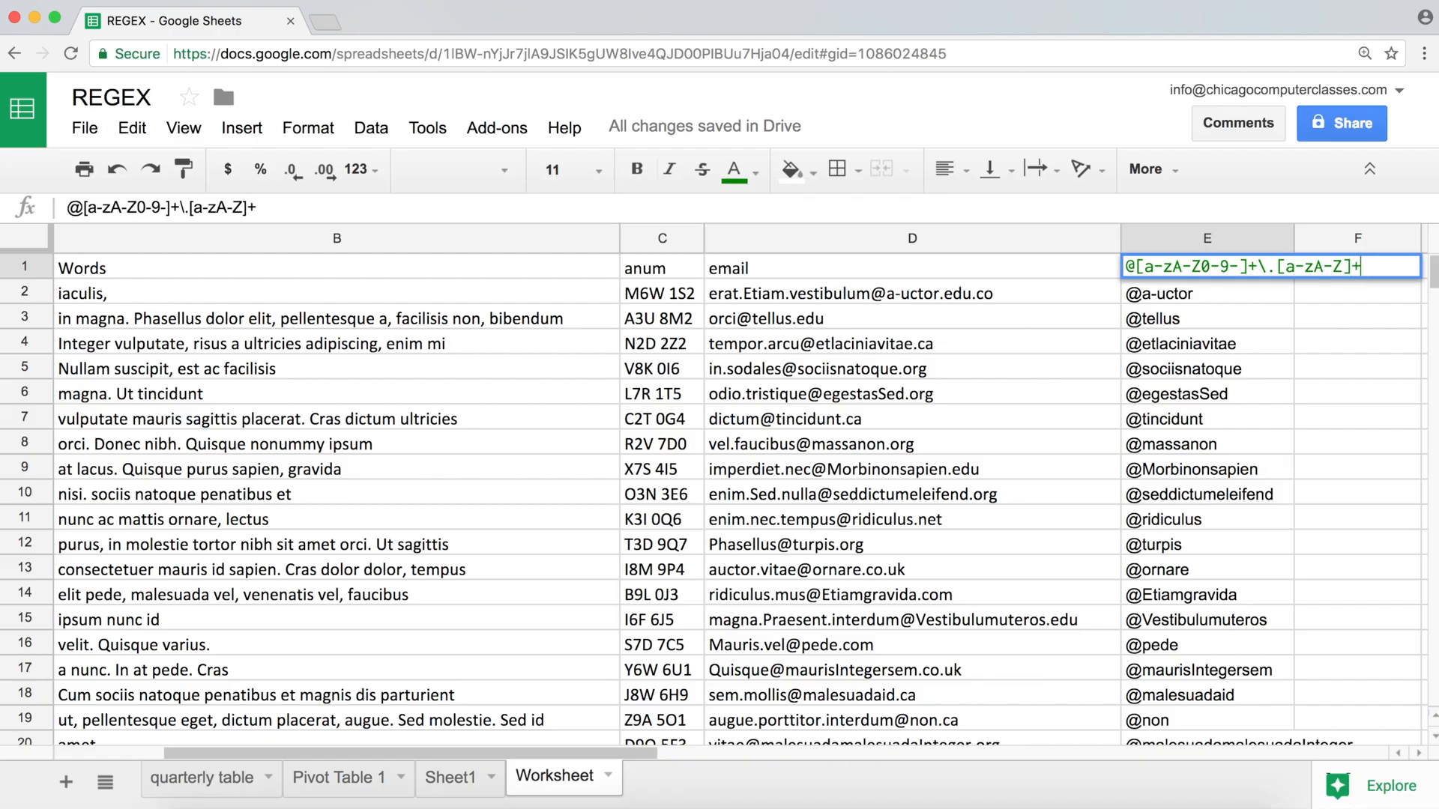
pyautogui.press('Return')
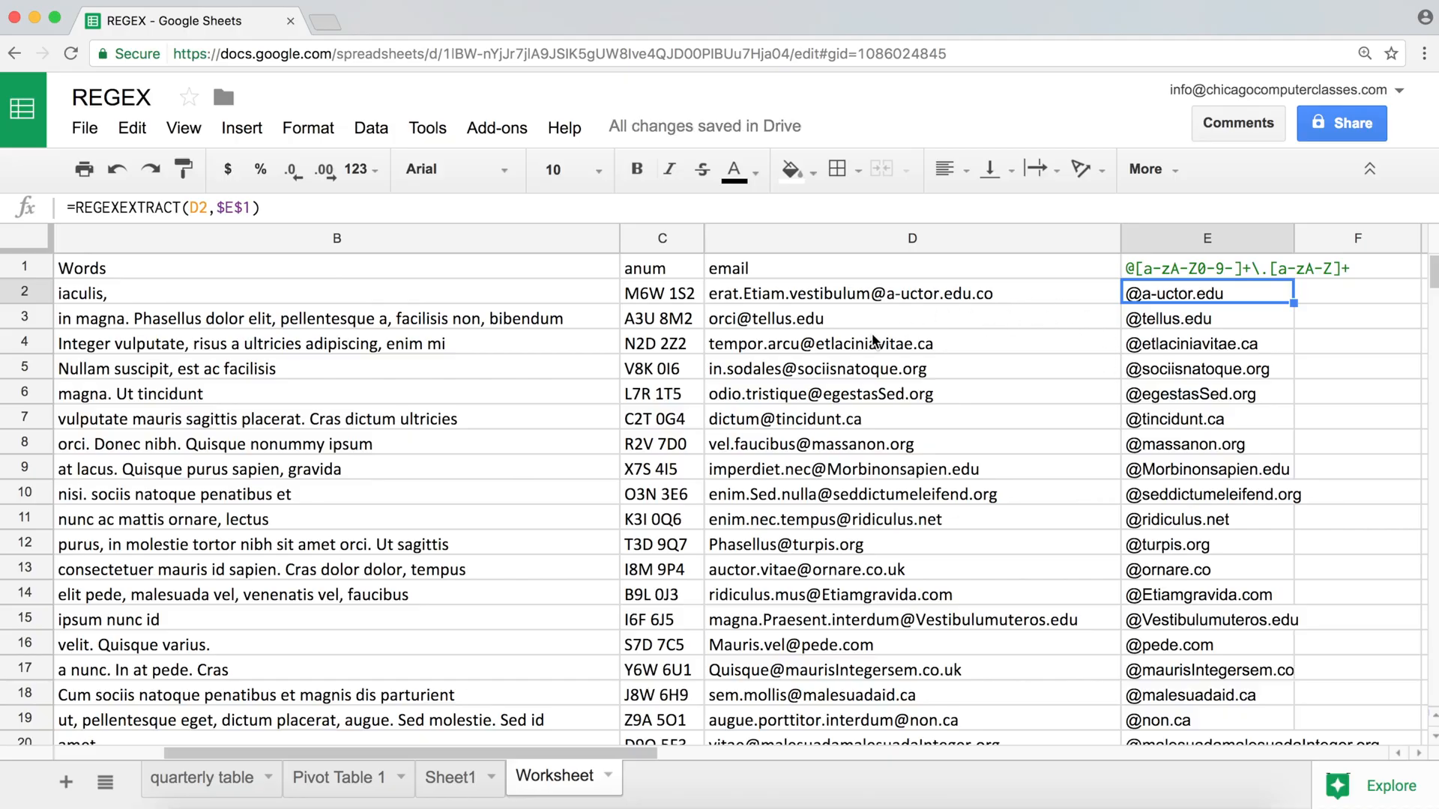
# Step: Compare the domain endings of the emails in D2 and D3 with the text extracted in E2
pyautogui.click(937, 300)
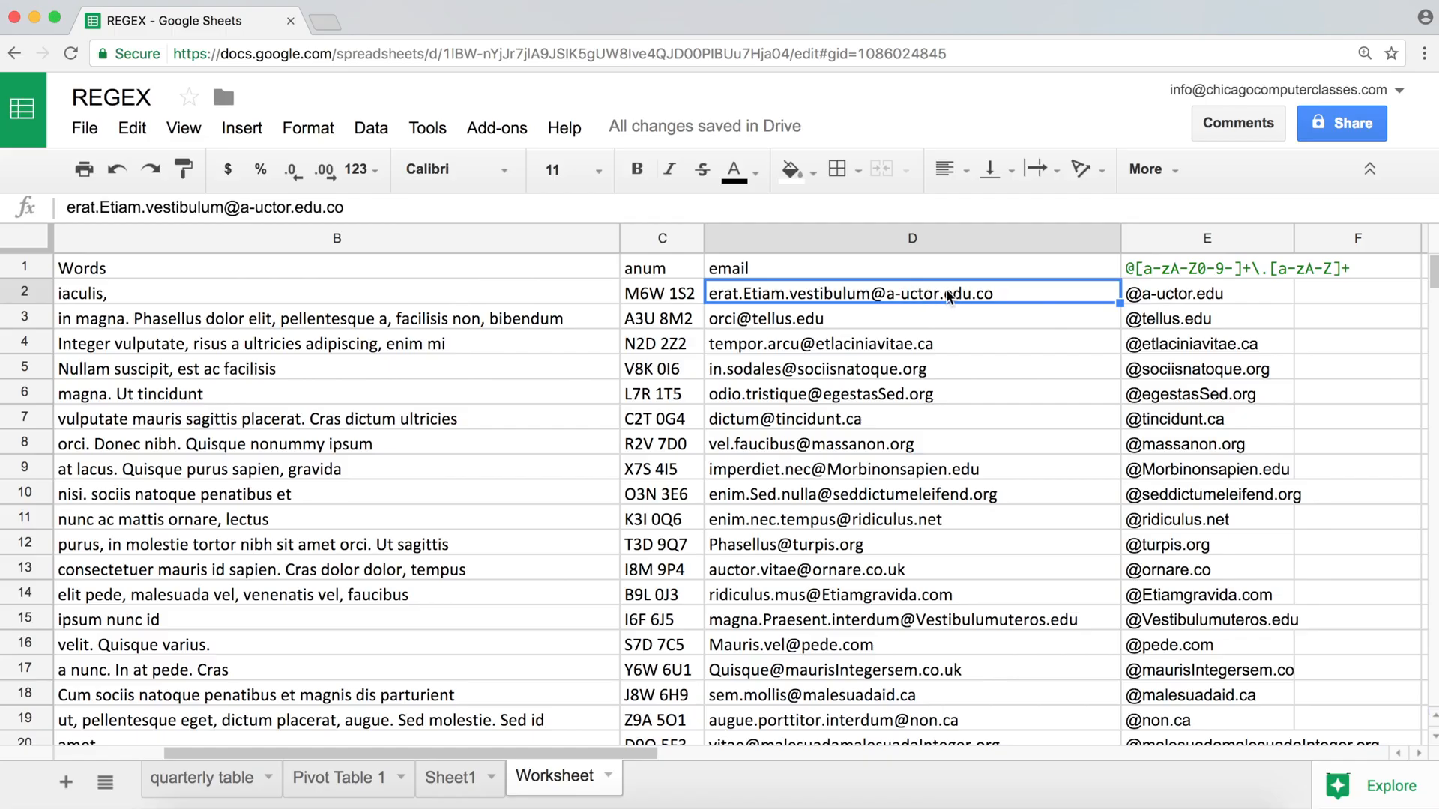
pyautogui.click(997, 318)
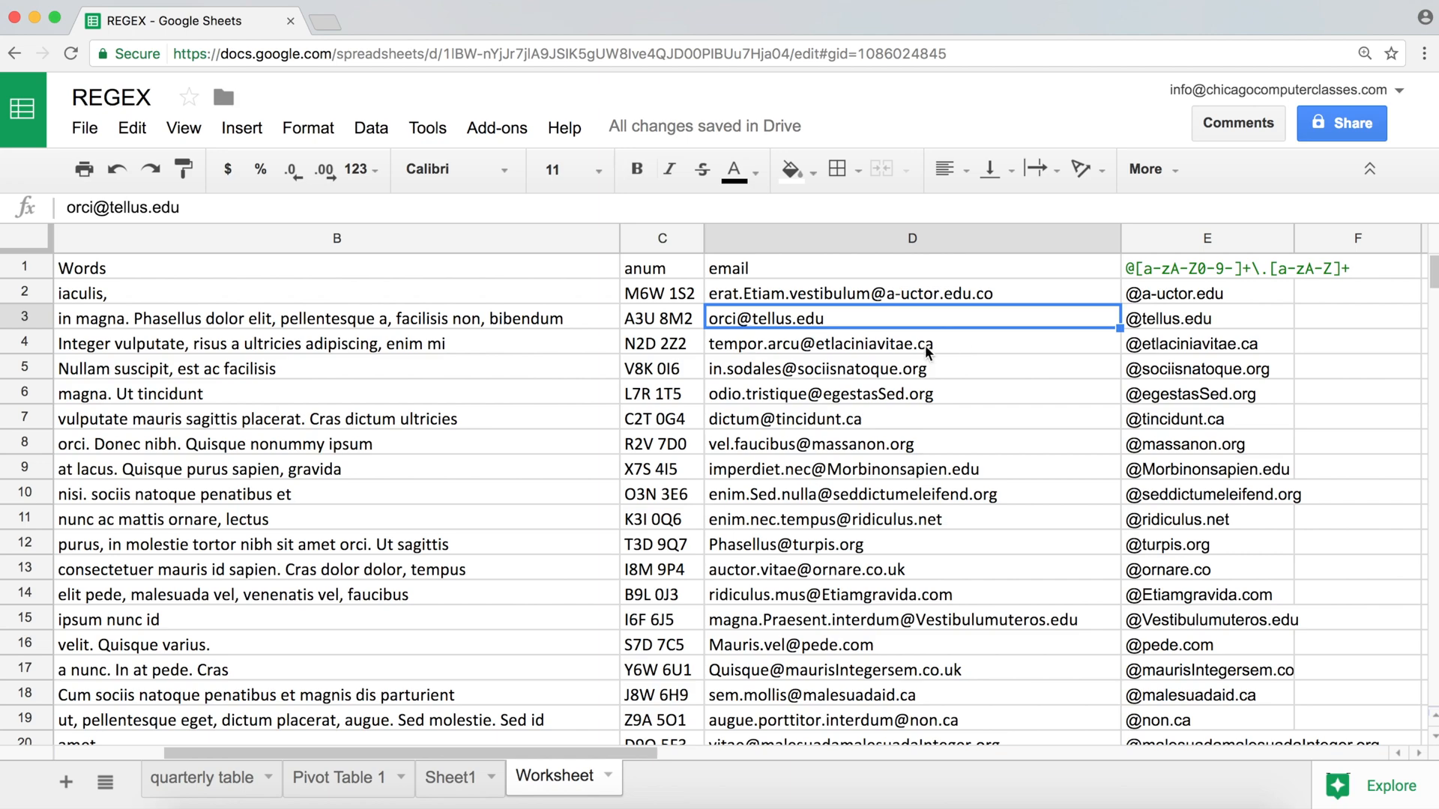
pyautogui.click(944, 292)
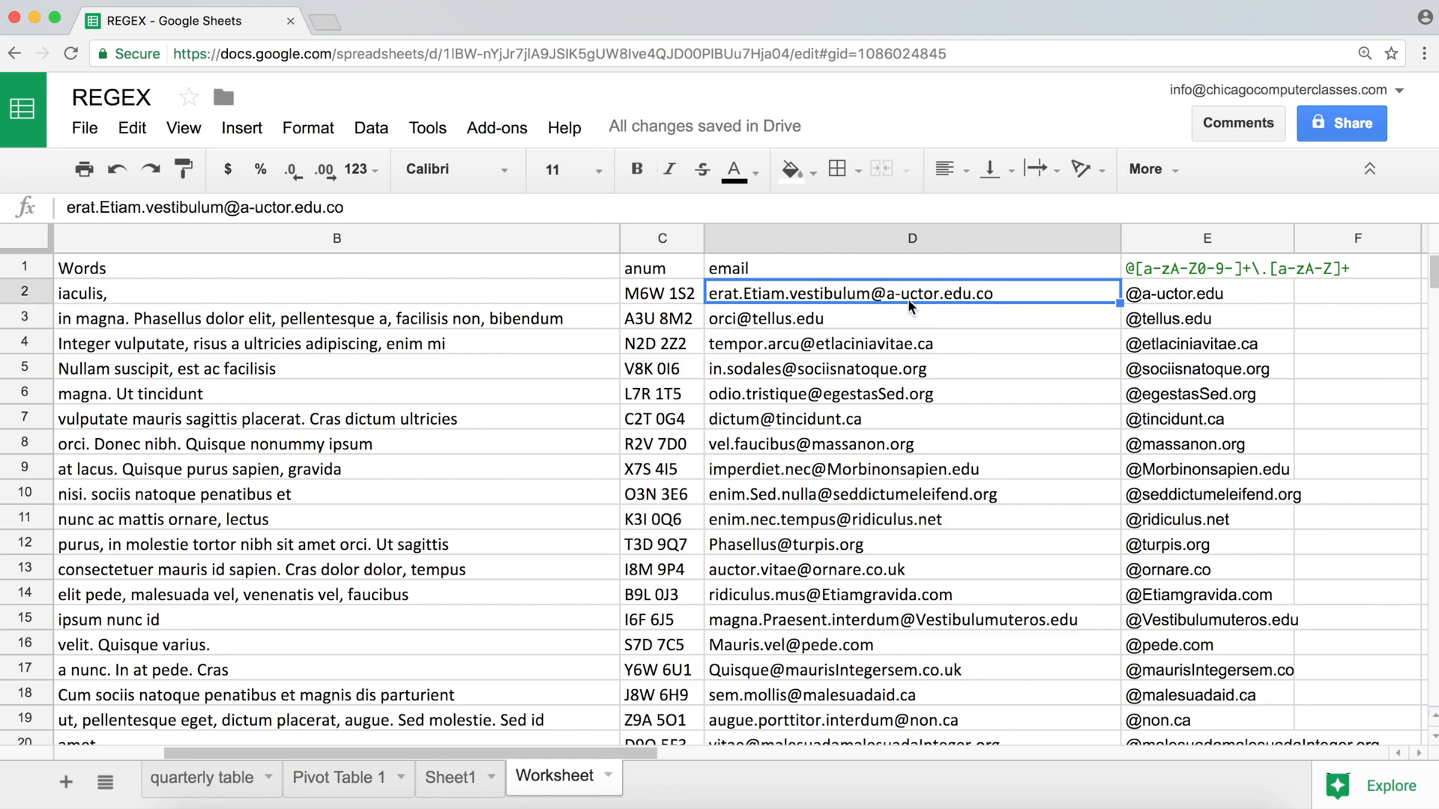
pyautogui.click(852, 322)
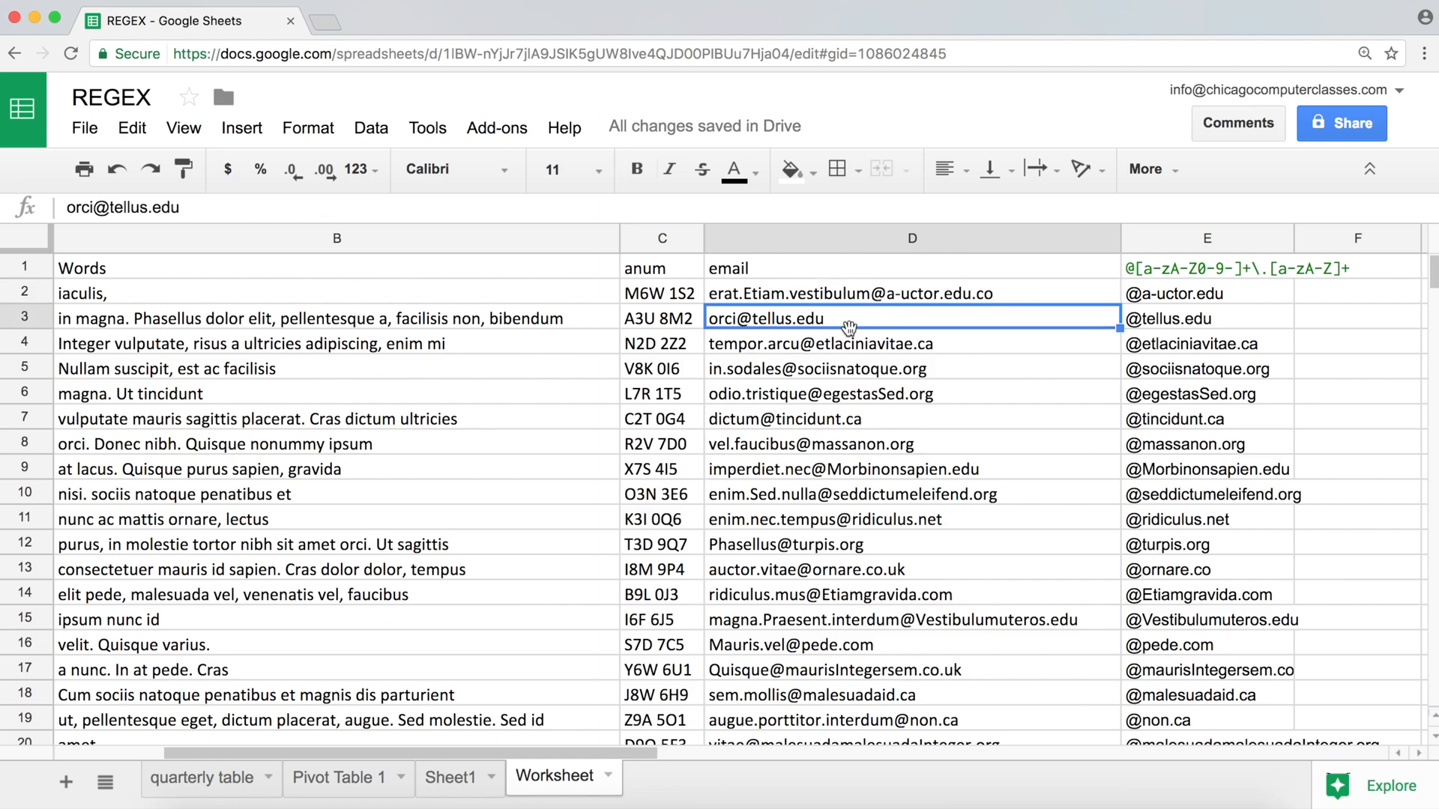
pyautogui.click(862, 293)
pyautogui.click(1249, 299)
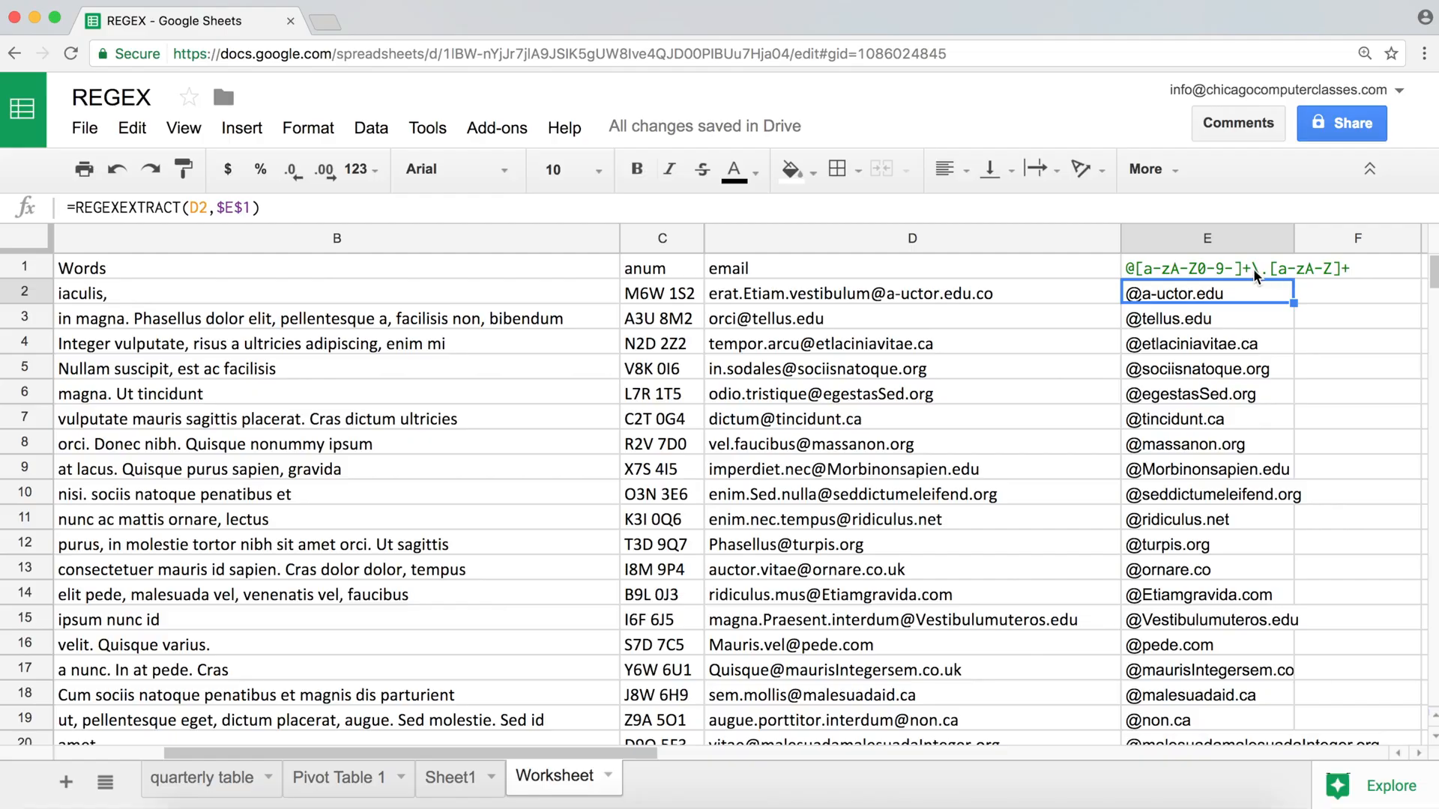
# Step: Wrap the domain-ending part of cell E1's pattern in parentheses so it reads @[a-zA-Z0-9-]+(\.[a-zA-Z]+)
pyautogui.doubleClick(1253, 268)
pyautogui.click(1256, 270)
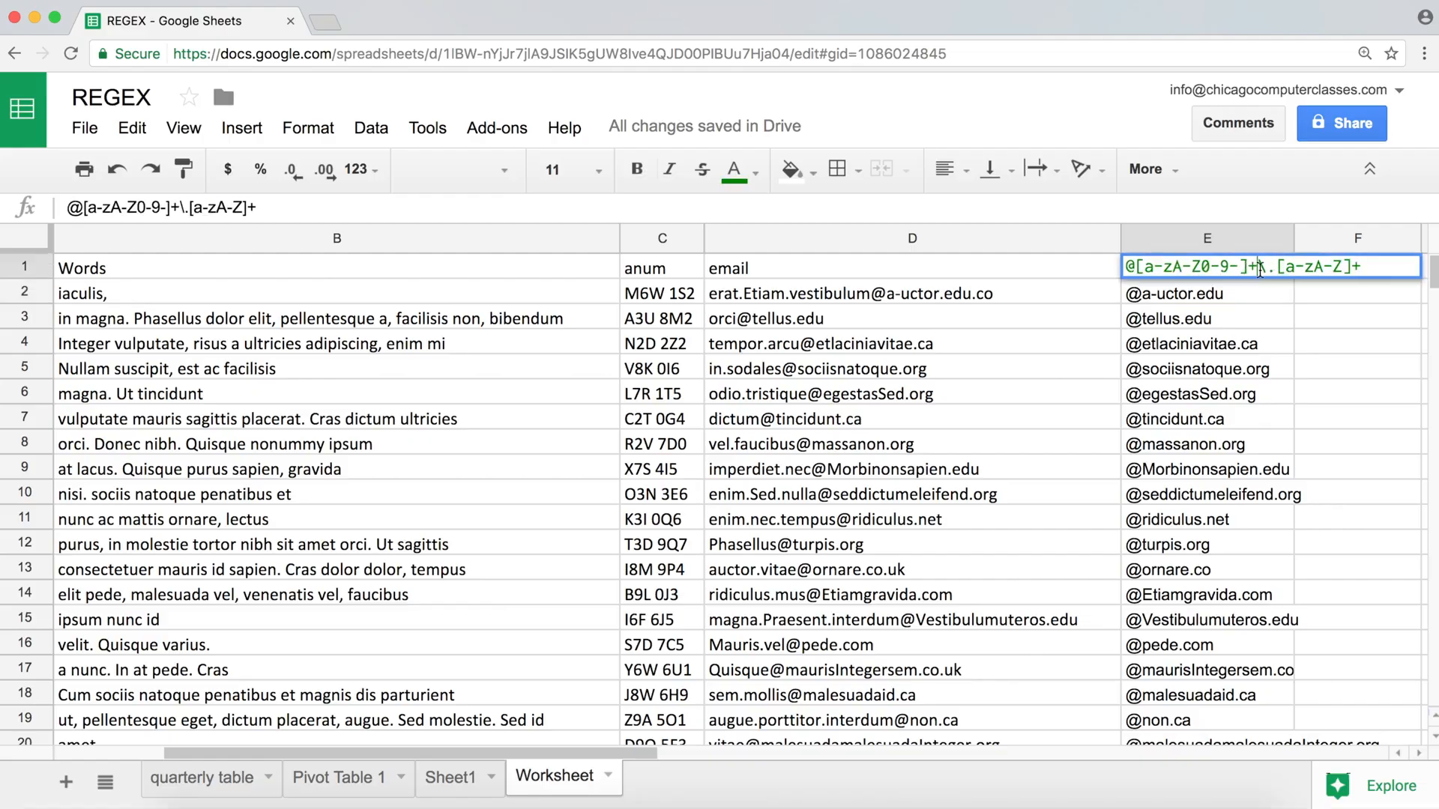
pyautogui.moveTo(1257, 269); pyautogui.dragTo(1109, 278)
pyautogui.click(1255, 267)
pyautogui.write('(')
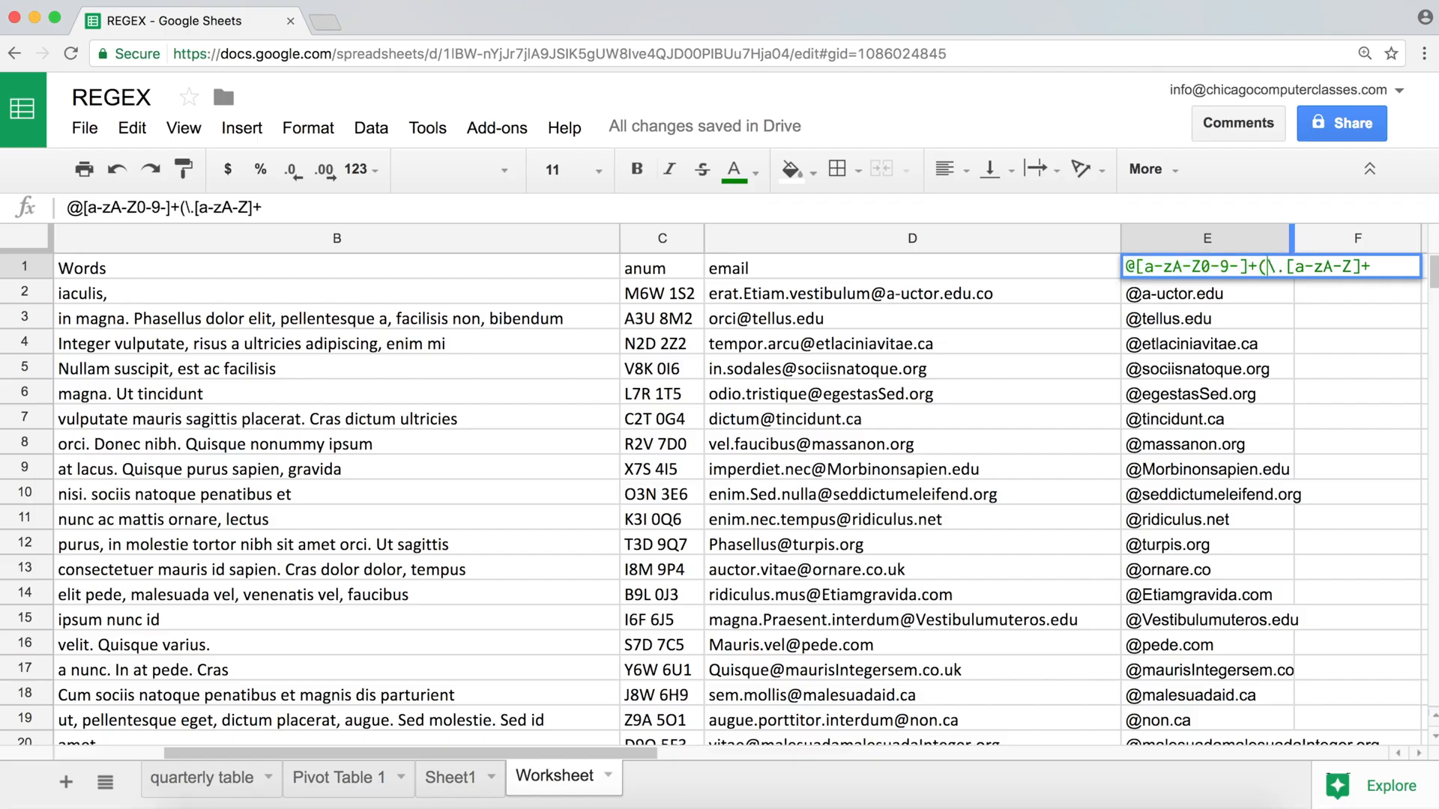
pyautogui.write(')')
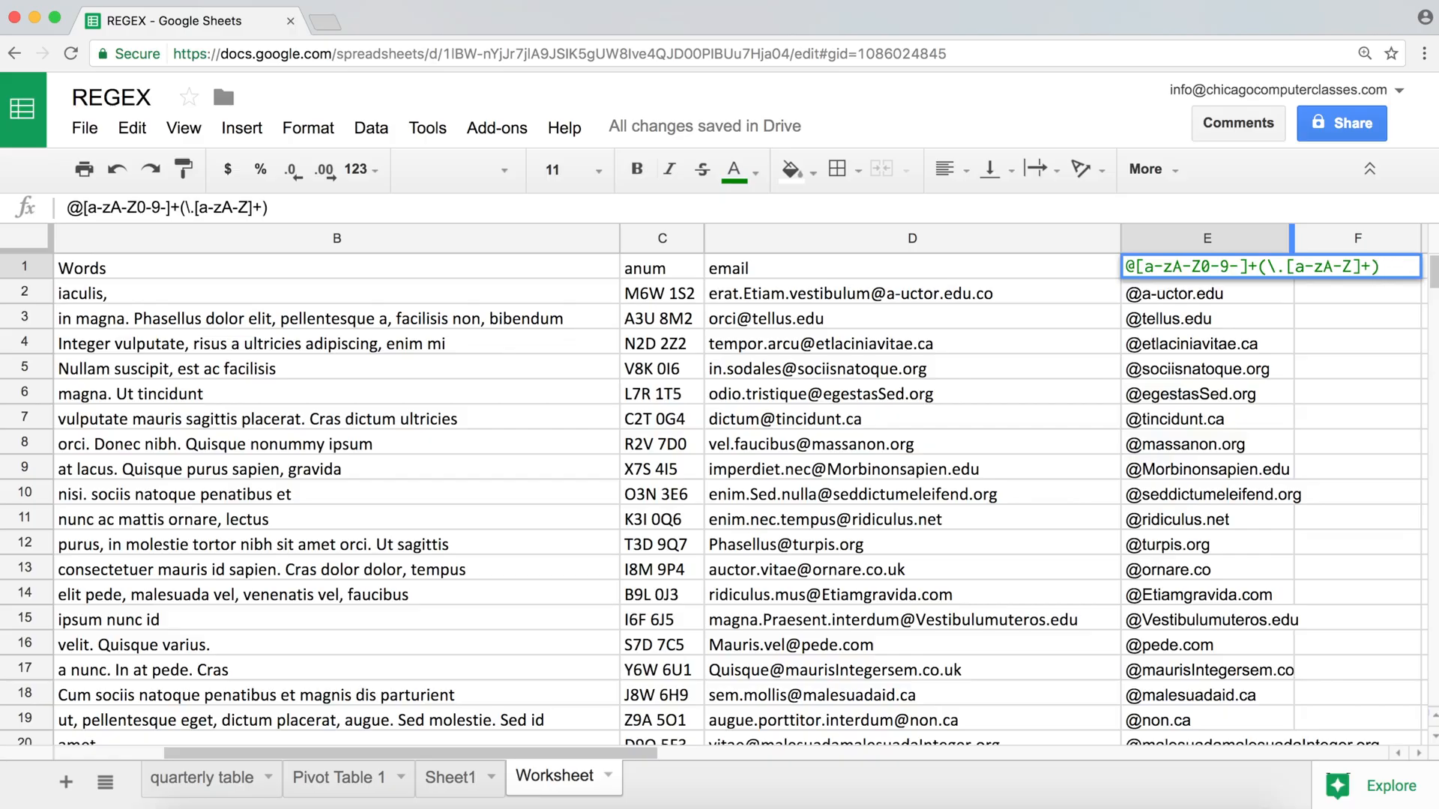